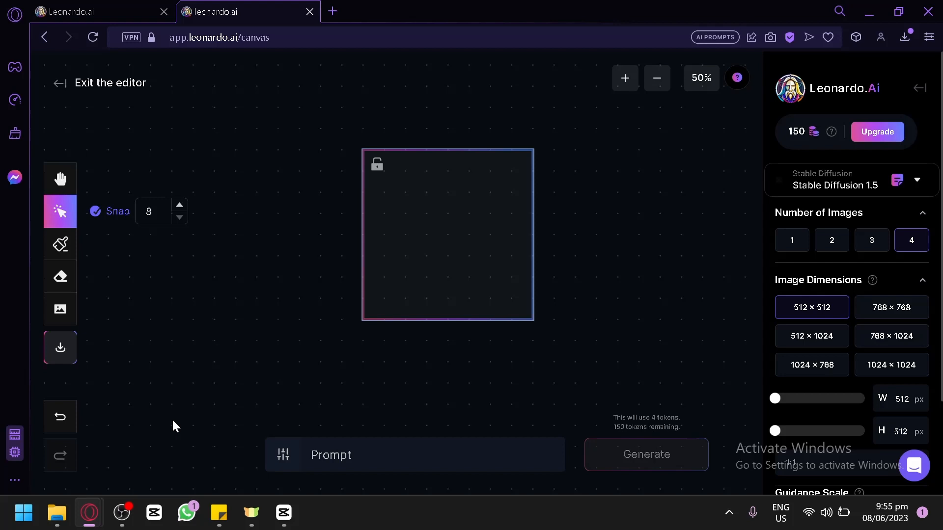
{"action": "left_click", "coordinate": [59, 180]}
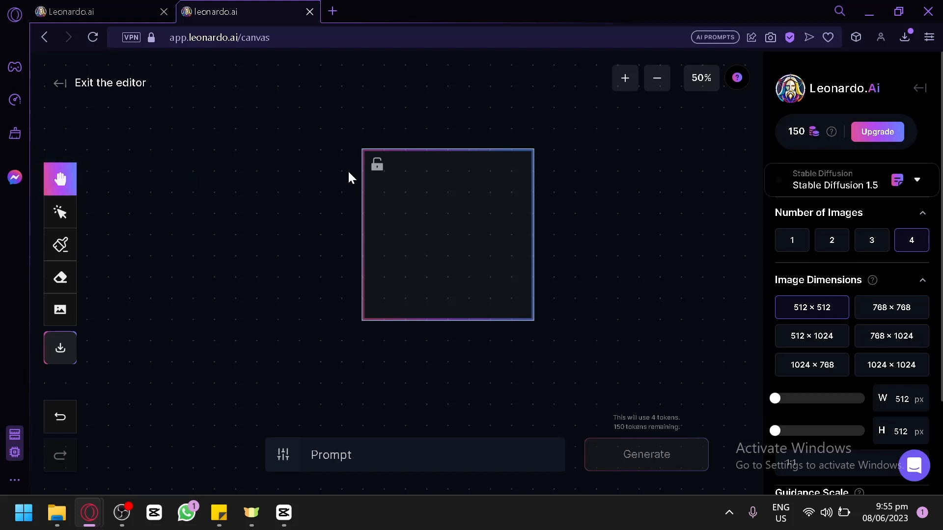
{"action": "left_click_drag", "start_coordinate": [349, 173], "coordinate": [330, 131]}
{"action": "scroll", "coordinate": [319, 179], "scroll_direction": "up", "scroll_amount": 3}
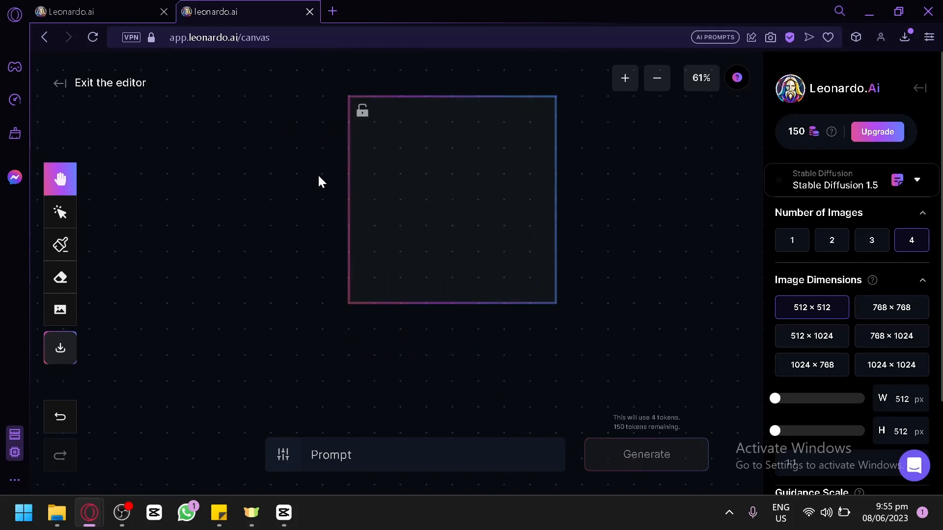
{"action": "scroll", "coordinate": [319, 180], "scroll_direction": "down", "scroll_amount": 4}
{"action": "left_click_drag", "start_coordinate": [300, 159], "coordinate": [269, 159]}
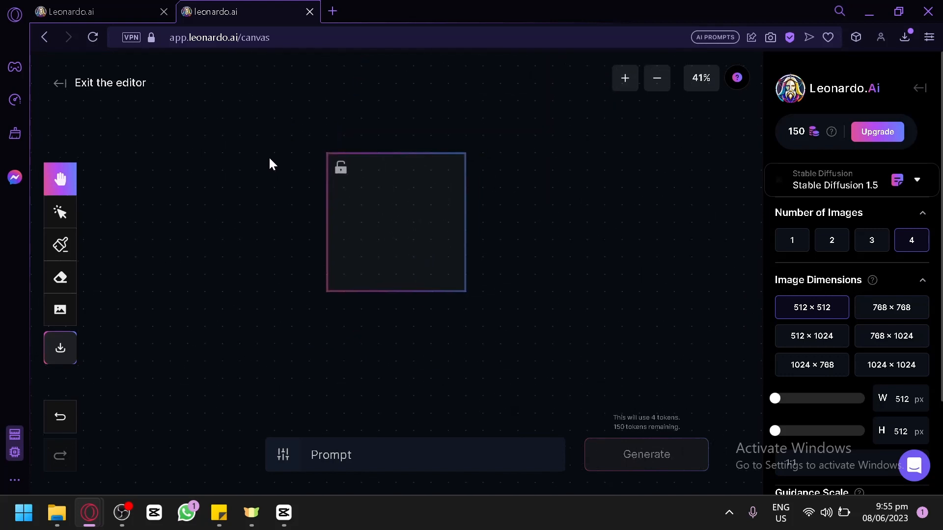
Move the empty generation frame slightly up and to the right on the canvas, with 8-pixel snapping on
{"action": "left_click", "coordinate": [55, 221]}
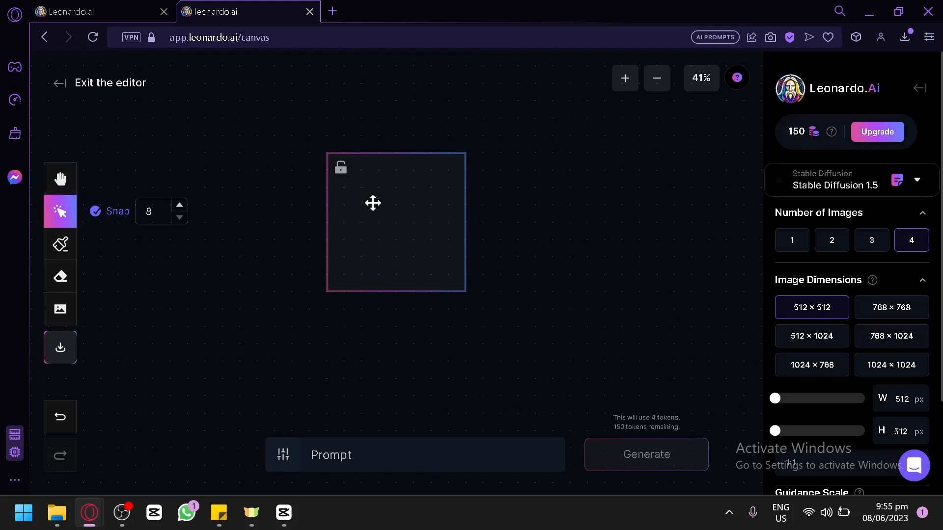
{"action": "mouse_move", "coordinate": [372, 204]}
{"action": "left_mouse_down"}
{"action": "mouse_move", "coordinate": [436, 246]}
{"action": "mouse_move", "coordinate": [360, 230]}
{"action": "mouse_move", "coordinate": [373, 192]}
{"action": "left_mouse_up"}
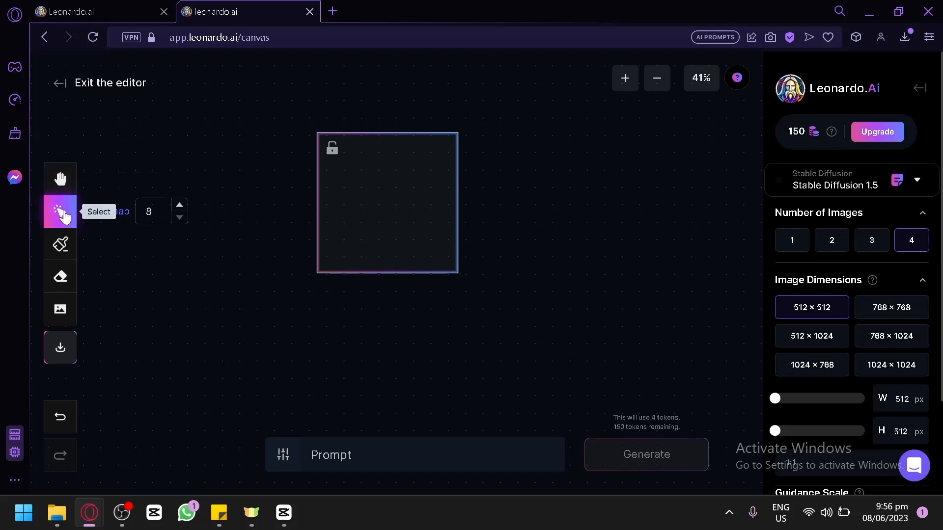
{"action": "left_click_drag", "start_coordinate": [345, 200], "coordinate": [354, 231]}
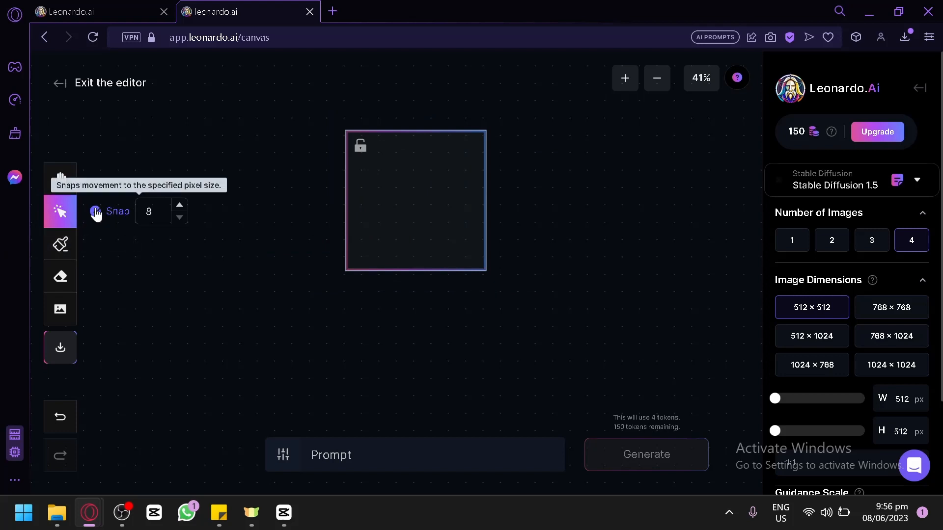
{"action": "left_click", "coordinate": [65, 251]}
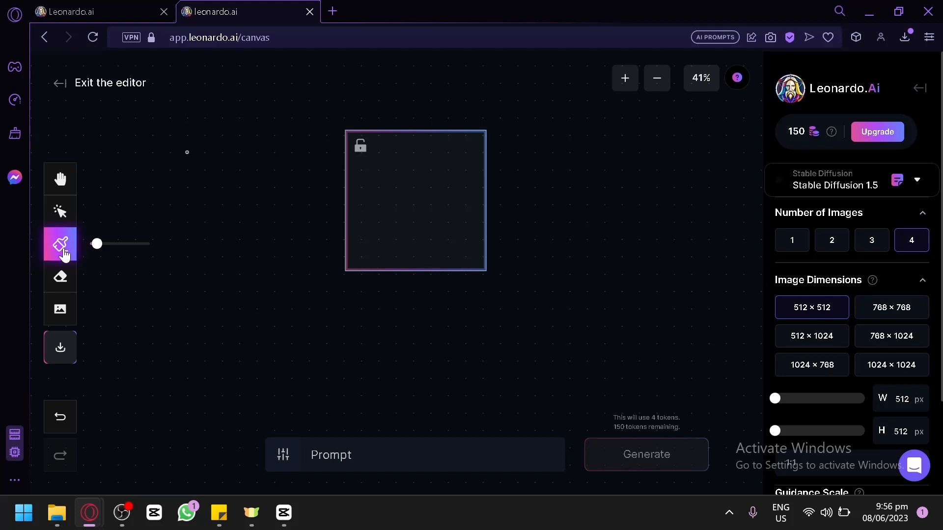
{"action": "left_click", "coordinate": [69, 279]}
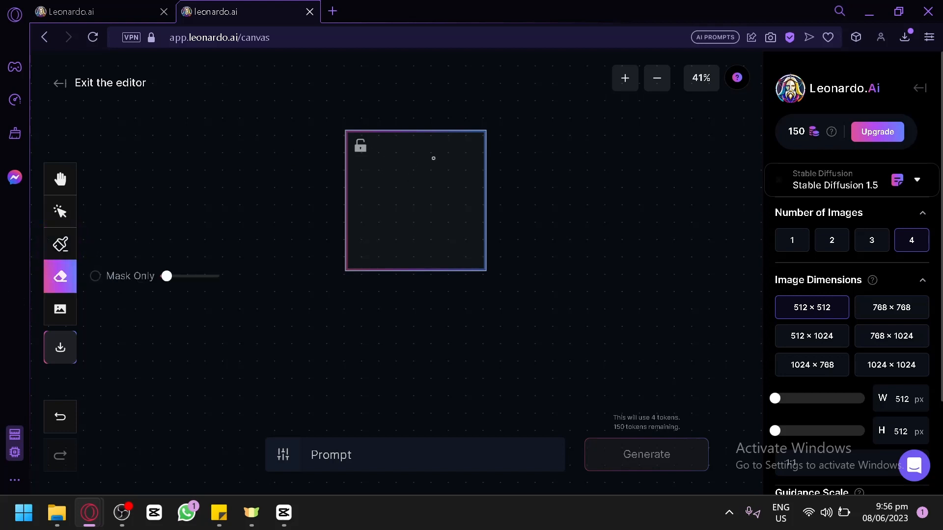
{"action": "left_click", "coordinate": [72, 314]}
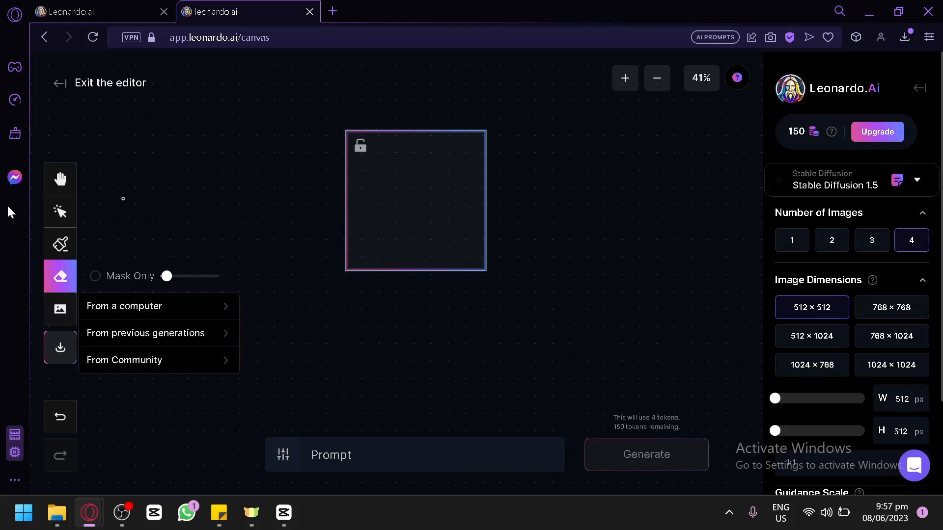
{"action": "left_click", "coordinate": [51, 180]}
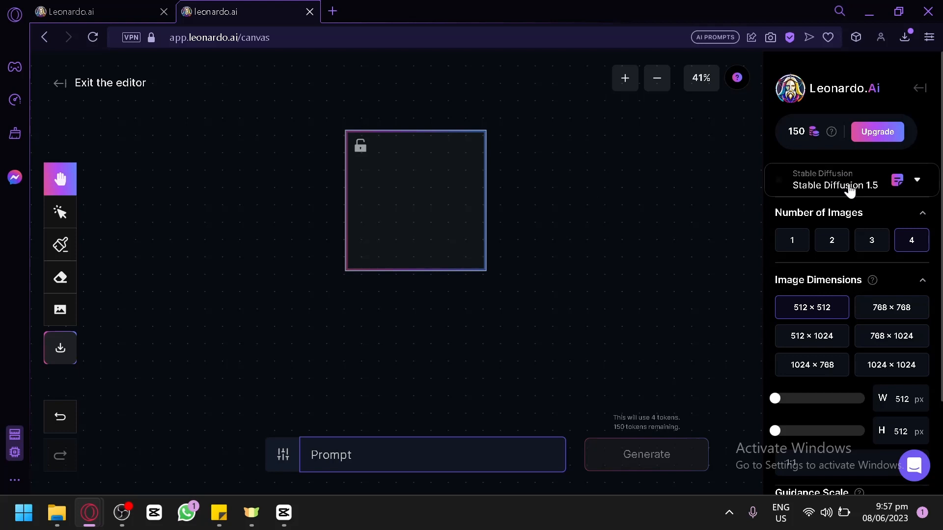
{"action": "scroll", "coordinate": [849, 184], "scroll_direction": "down", "scroll_amount": 2}
{"action": "scroll", "coordinate": [849, 187], "scroll_direction": "up", "scroll_amount": 2}
{"action": "left_click", "coordinate": [871, 188]}
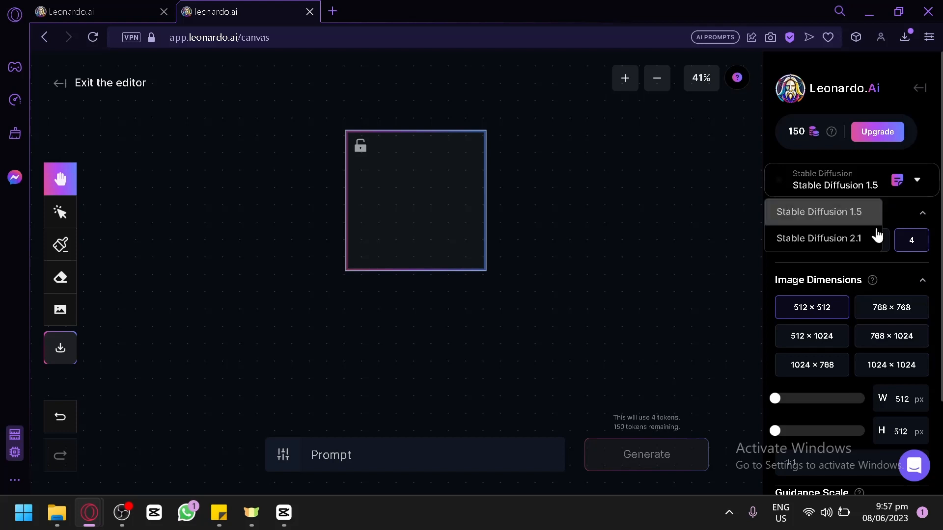
{"action": "left_click", "coordinate": [884, 191]}
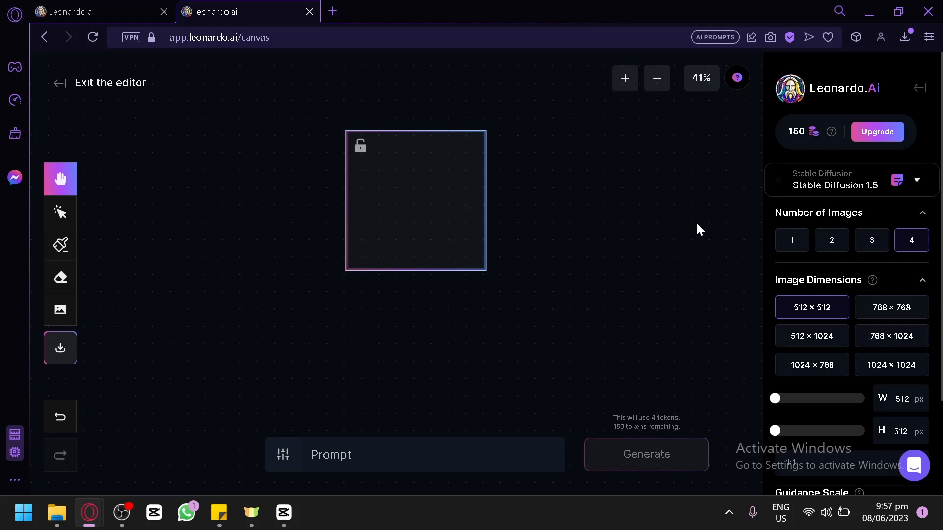
Turn on Tiling in the image generation settings
{"action": "scroll", "coordinate": [904, 302], "scroll_direction": "down", "scroll_amount": 2}
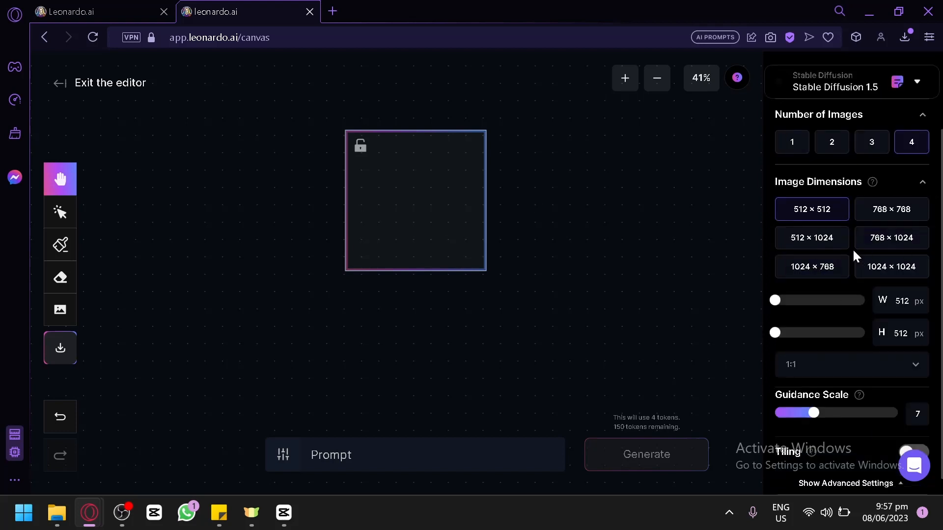
{"action": "scroll", "coordinate": [874, 278], "scroll_direction": "down", "scroll_amount": 1}
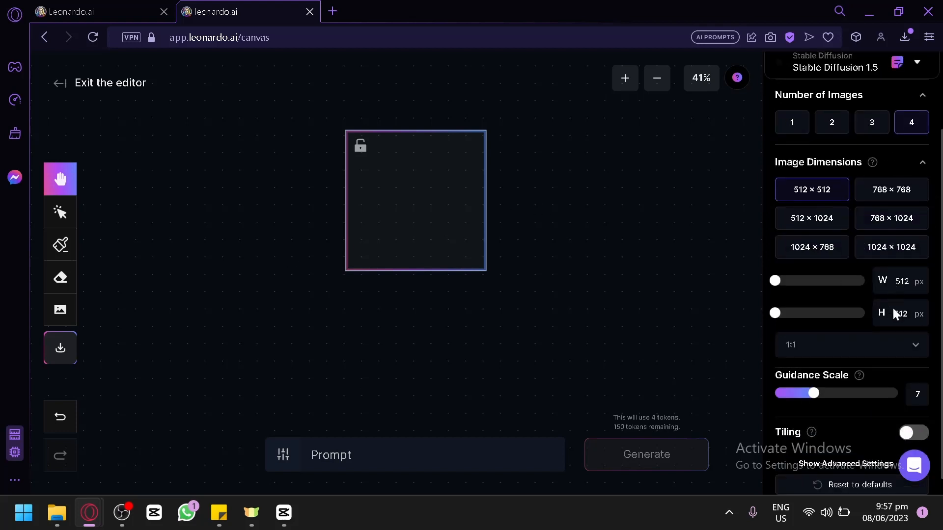
{"action": "left_click", "coordinate": [884, 358]}
{"action": "left_click", "coordinate": [884, 357]}
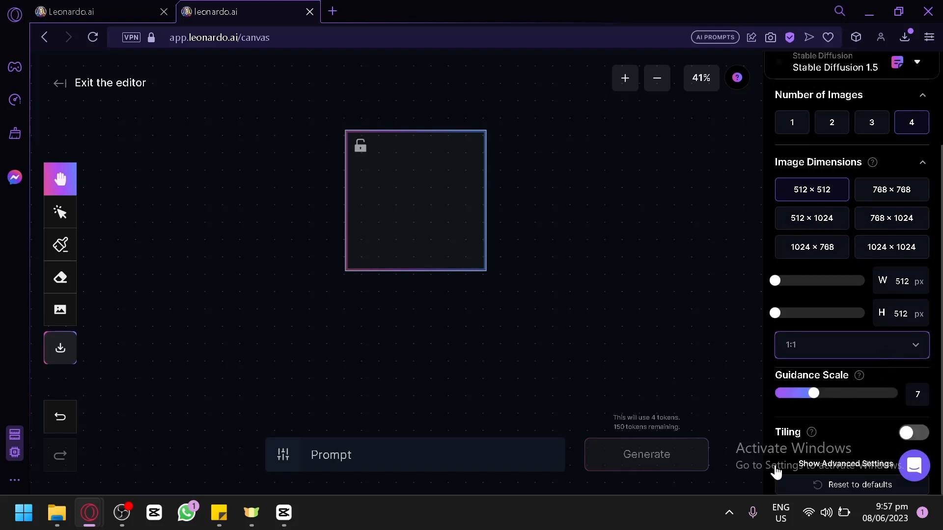
{"action": "double_click", "coordinate": [915, 434]}
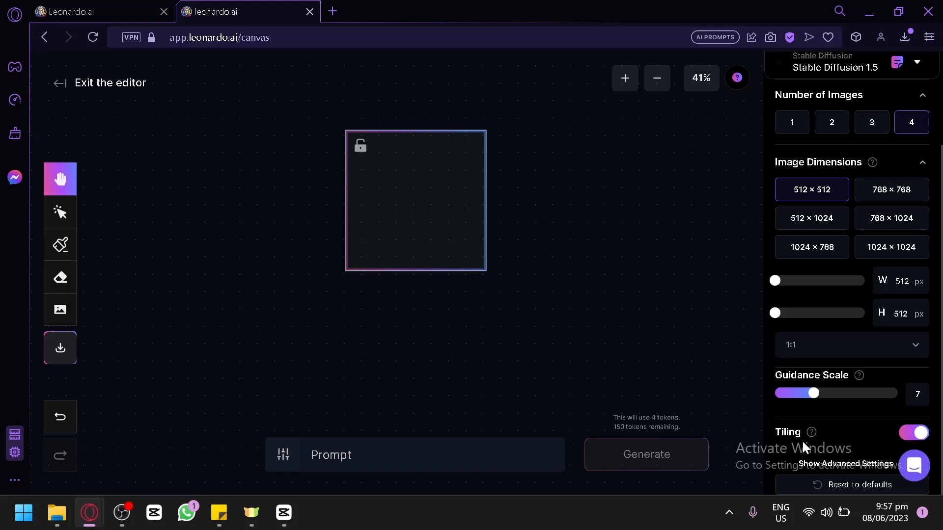
{"action": "mouse_move", "coordinate": [810, 432]}
Set the generation model to Stable Diffusion 2.1
{"action": "left_click", "coordinate": [431, 449]}
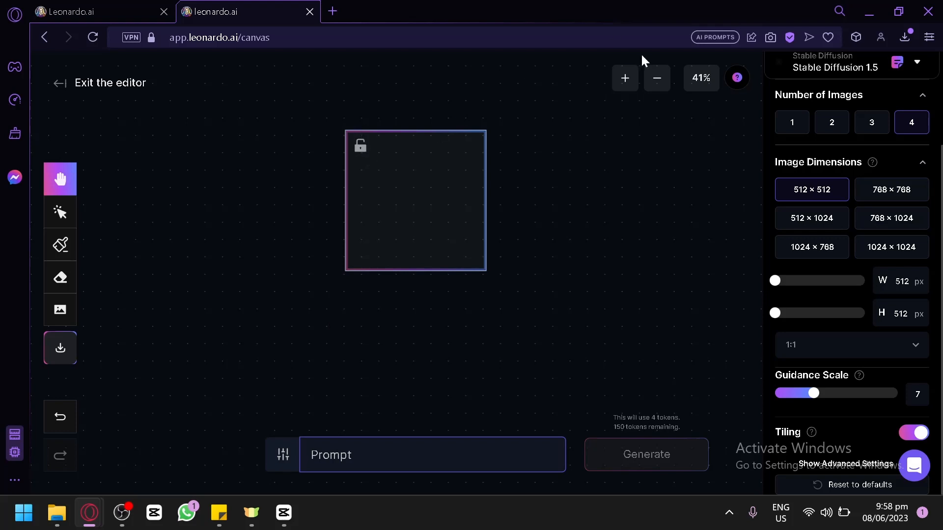
{"action": "scroll", "coordinate": [825, 212], "scroll_direction": "up", "scroll_amount": 3}
{"action": "left_click", "coordinate": [837, 185]}
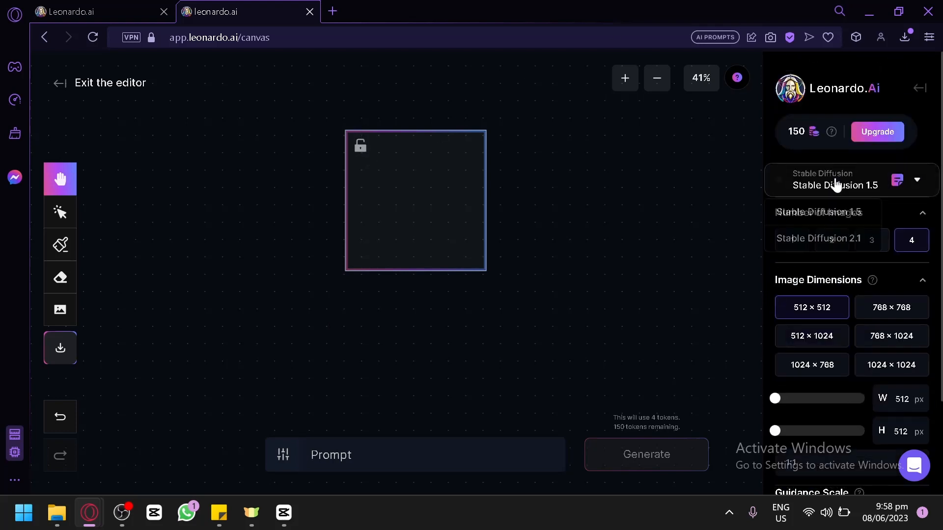
{"action": "left_click", "coordinate": [857, 238]}
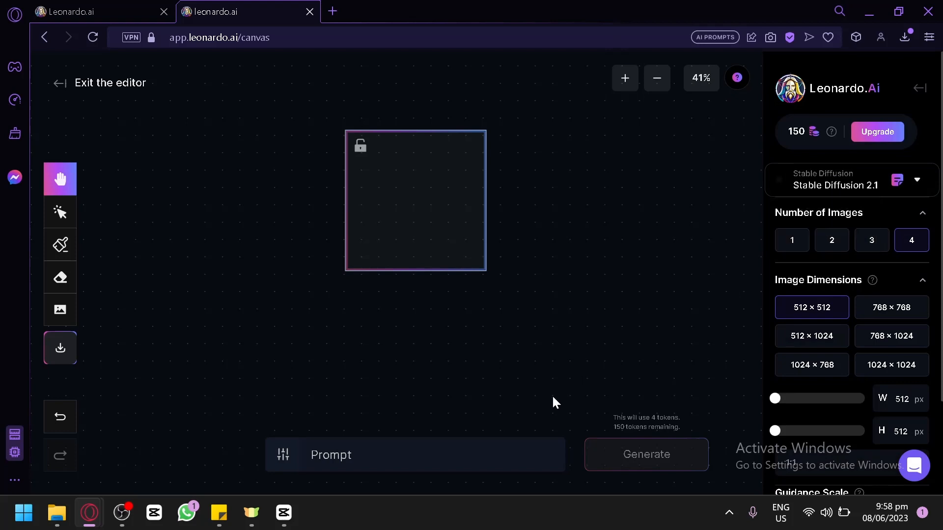
Enter the prompt "a table with a cactus on top with a window in the background"
{"action": "left_click", "coordinate": [455, 457]}
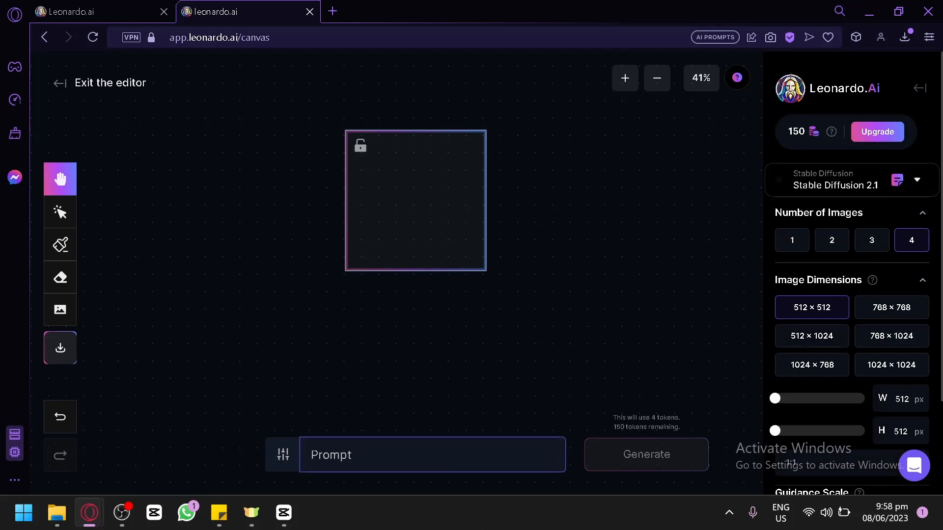
{"action": "type", "text": "a ta"}
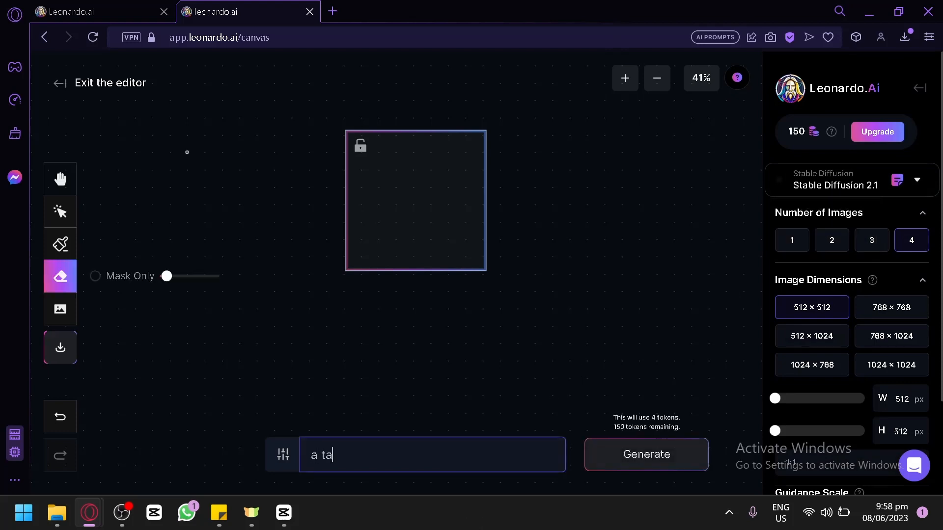
{"action": "type", "text": "ble with a cactus"}
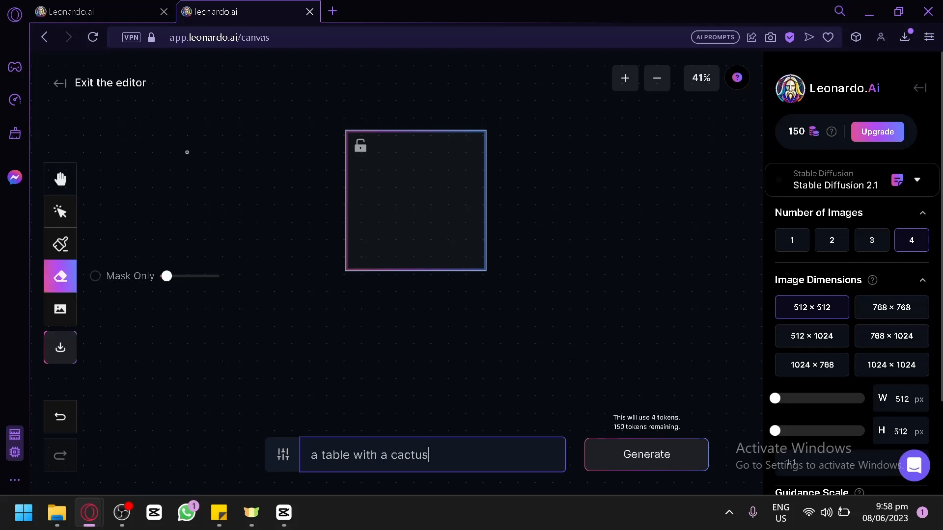
{"action": "type", "text": "on top with a window in the backgruond"}
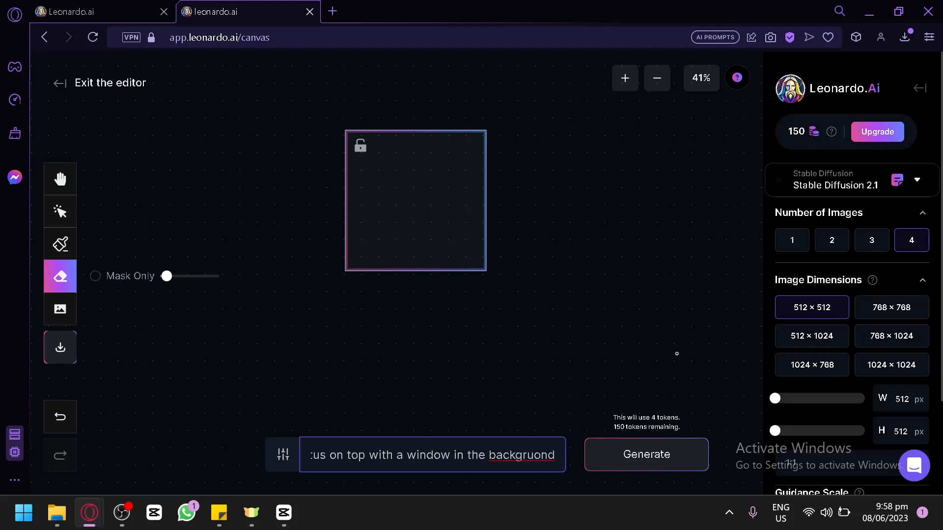
{"action": "key", "text": "BackSpace"}
{"action": "key", "text": "BackSpace"}
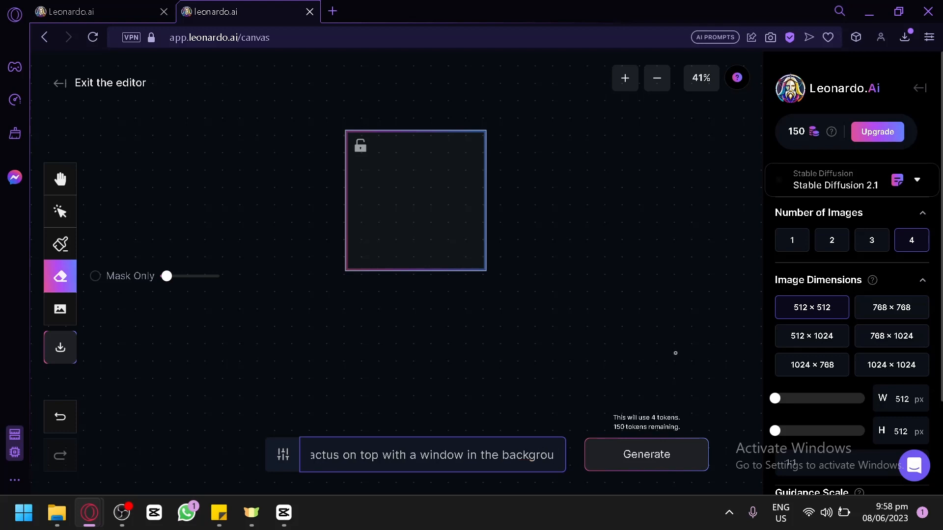
{"action": "key", "text": "Right"}
{"action": "key", "text": "Right"}
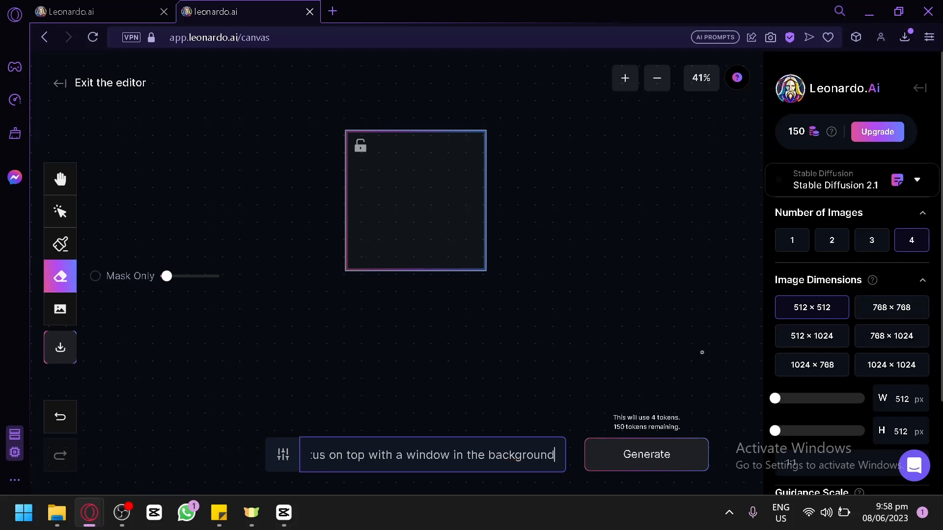
Set the frame's aspect ratio to 16:9 and generate the images from the prompt
{"action": "scroll", "coordinate": [902, 361], "scroll_direction": "down", "scroll_amount": 2}
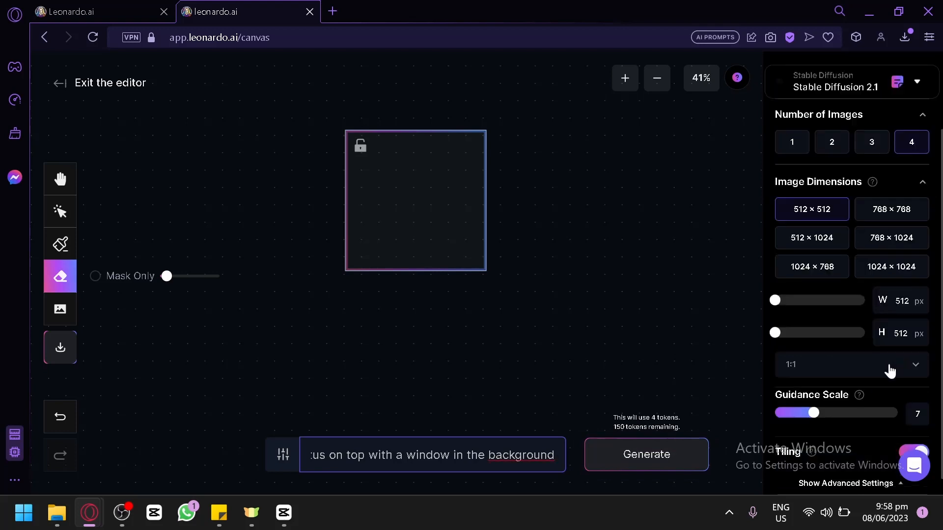
{"action": "left_click", "coordinate": [890, 368]}
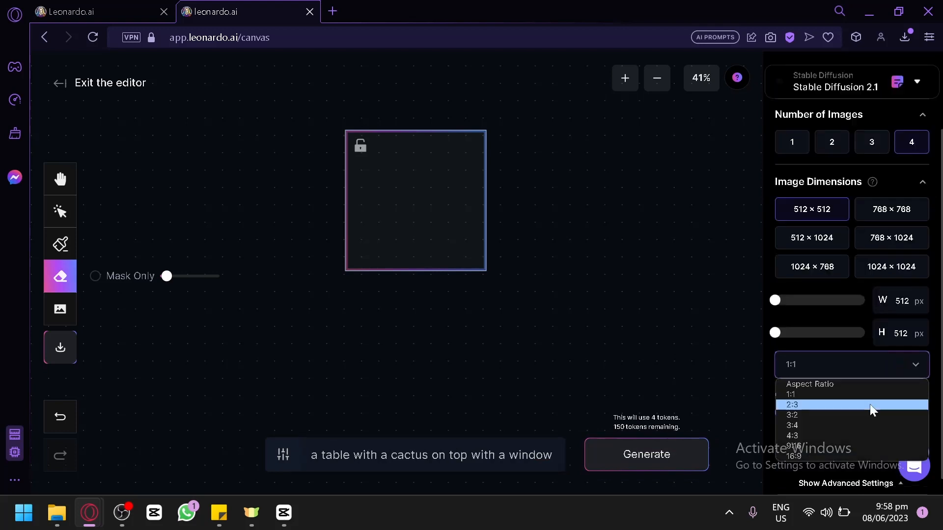
{"action": "left_click", "coordinate": [844, 454]}
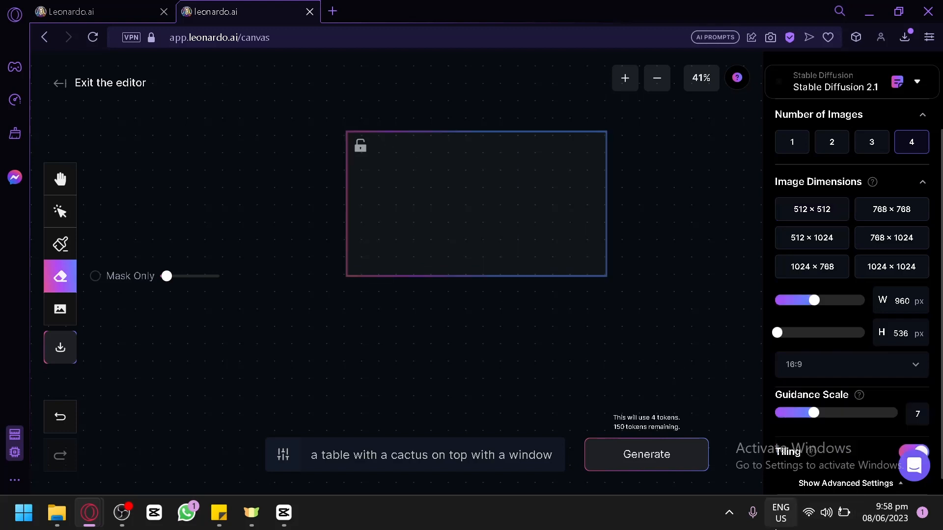
{"action": "left_click", "coordinate": [686, 462]}
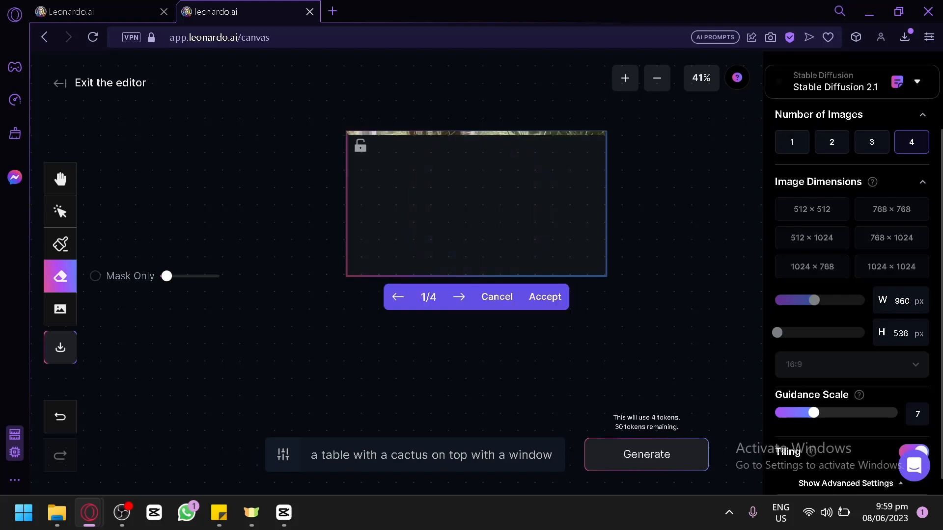
Browse the four generated variations and accept the second one onto the canvas
{"action": "left_click", "coordinate": [60, 178]}
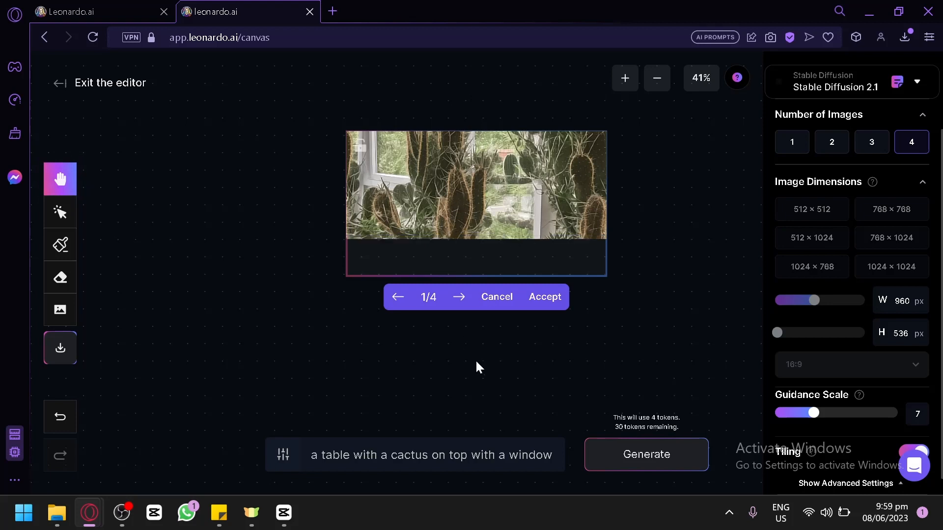
{"action": "left_click", "coordinate": [460, 298]}
{"action": "left_click", "coordinate": [462, 299]}
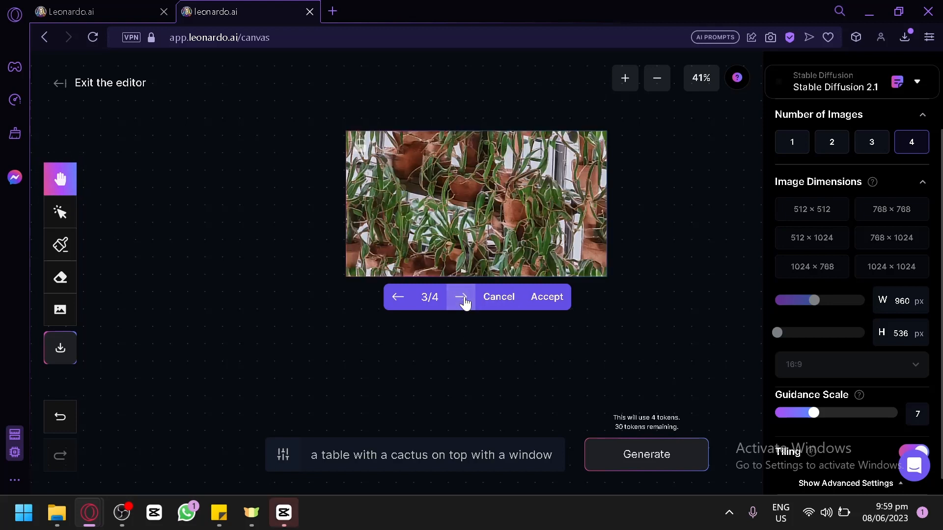
{"action": "left_click", "coordinate": [461, 301]}
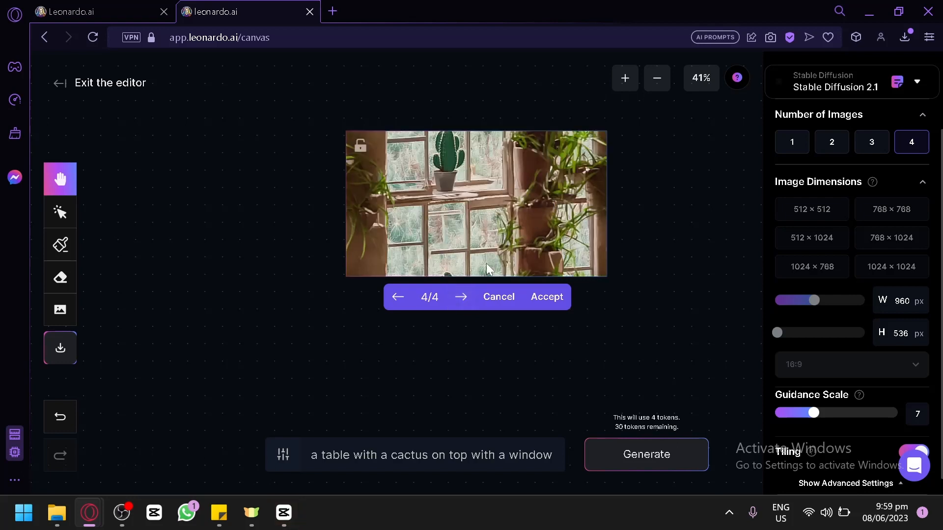
{"action": "left_click", "coordinate": [402, 305]}
{"action": "left_click", "coordinate": [404, 305]}
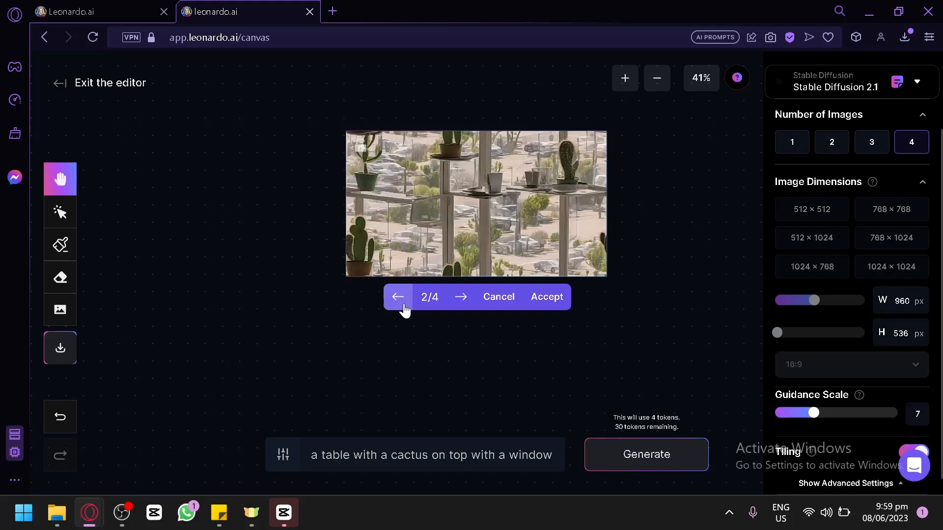
{"action": "left_click", "coordinate": [541, 294]}
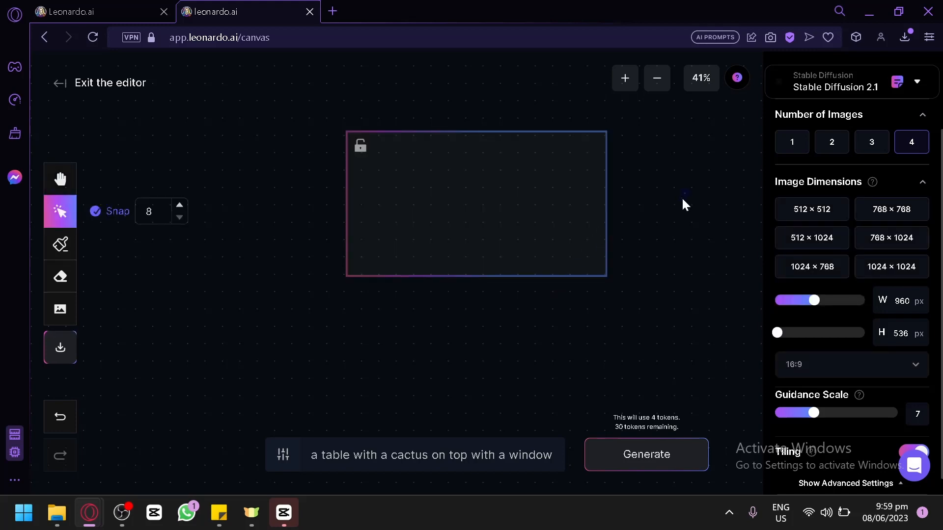
Examine the accepted cactus image up close on the canvas
{"action": "left_click", "coordinate": [60, 180]}
{"action": "left_click_drag", "start_coordinate": [344, 146], "coordinate": [244, 183]}
{"action": "scroll", "coordinate": [348, 224], "scroll_direction": "up", "scroll_amount": 2}
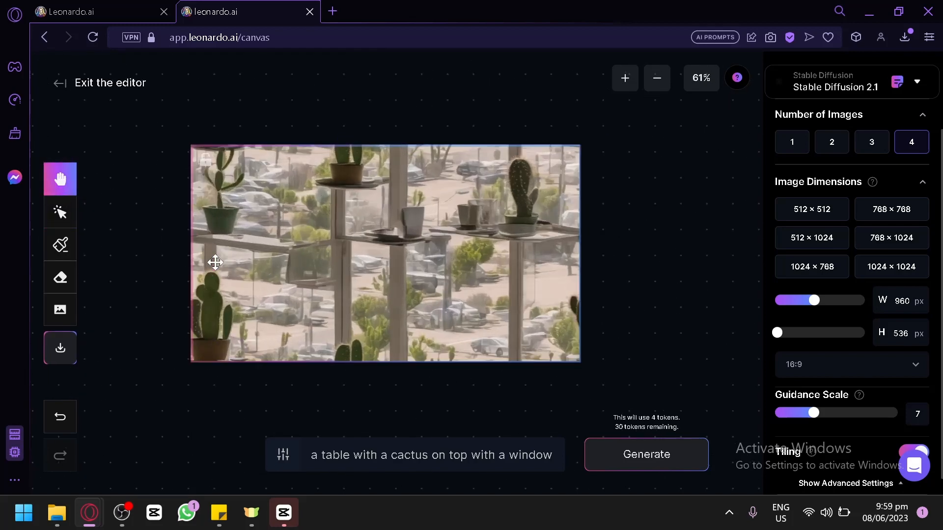
Mask the grey mug on the central shelf of the cactus image with an enlarged Draw Mask brush
{"action": "mouse_move", "coordinate": [150, 270]}
{"action": "left_mouse_down"}
{"action": "mouse_move", "coordinate": [222, 252]}
{"action": "mouse_move", "coordinate": [163, 258]}
{"action": "left_mouse_up"}
{"action": "scroll", "coordinate": [229, 253], "scroll_direction": "up", "scroll_amount": 1}
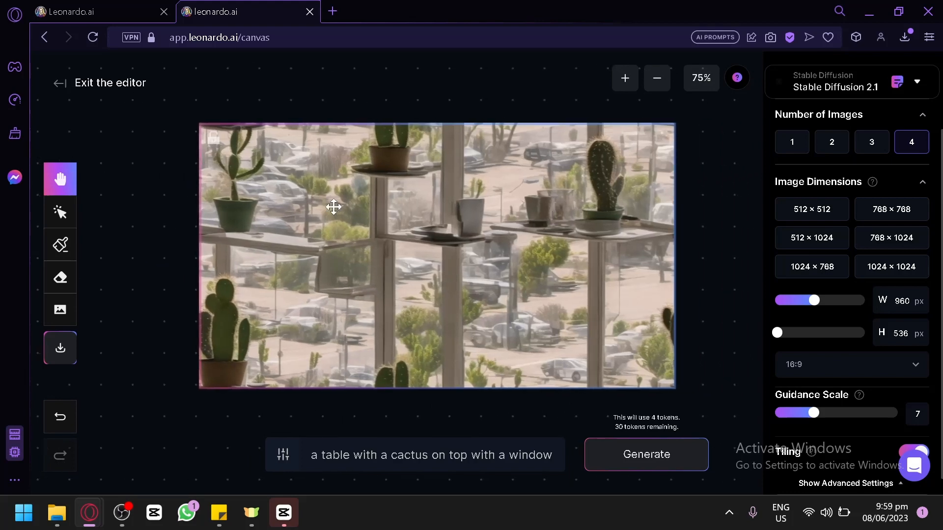
{"action": "left_click", "coordinate": [60, 244]}
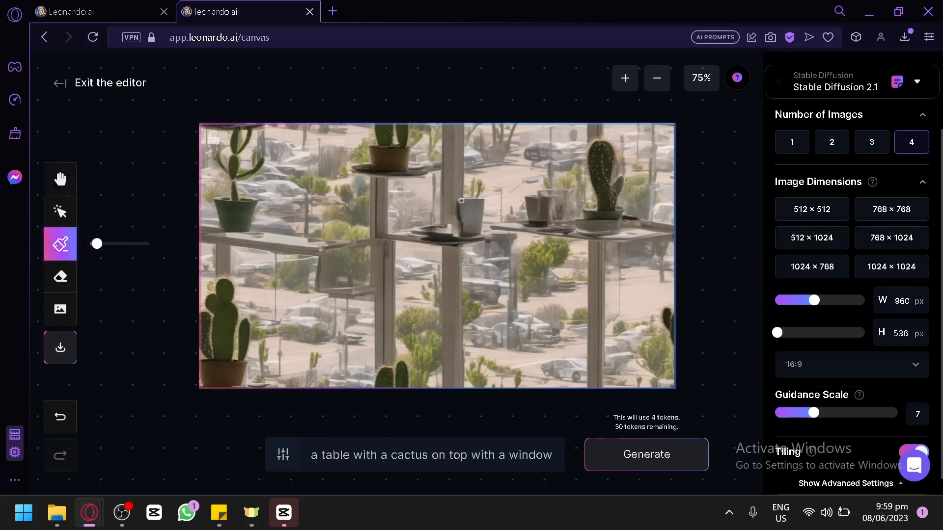
{"action": "left_click_drag", "start_coordinate": [98, 244], "coordinate": [127, 244]}
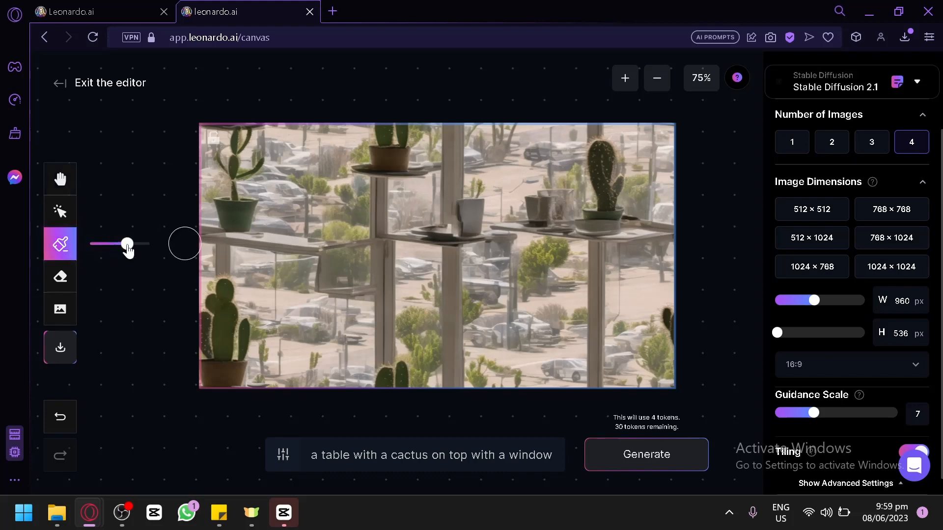
{"action": "mouse_move", "coordinate": [472, 185]}
{"action": "left_mouse_down"}
{"action": "mouse_move", "coordinate": [473, 223]}
{"action": "mouse_move", "coordinate": [457, 240]}
{"action": "mouse_move", "coordinate": [445, 231]}
{"action": "mouse_move", "coordinate": [480, 226]}
{"action": "mouse_move", "coordinate": [457, 224]}
{"action": "left_mouse_up"}
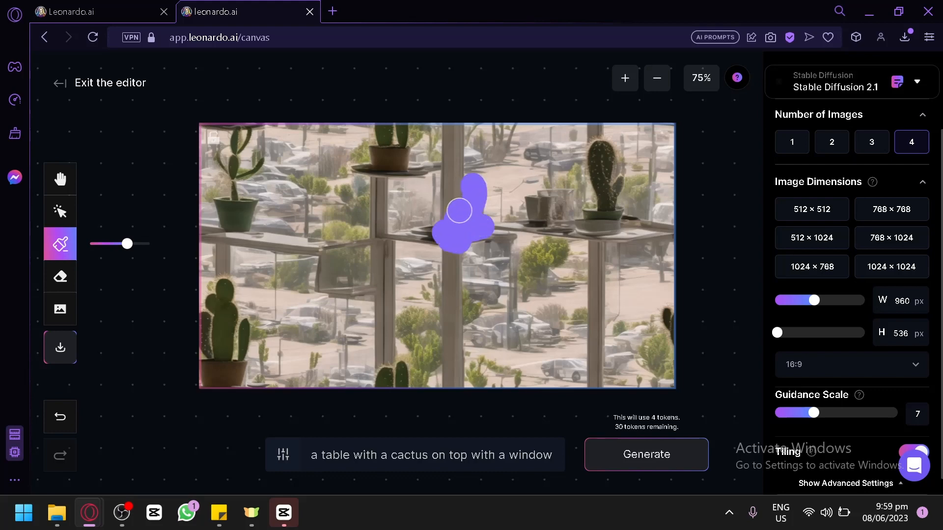
{"action": "left_click_drag", "start_coordinate": [459, 190], "coordinate": [443, 243]}
Replace the prompt with "rose pot" and generate variations for the masked area
{"action": "left_click", "coordinate": [497, 456]}
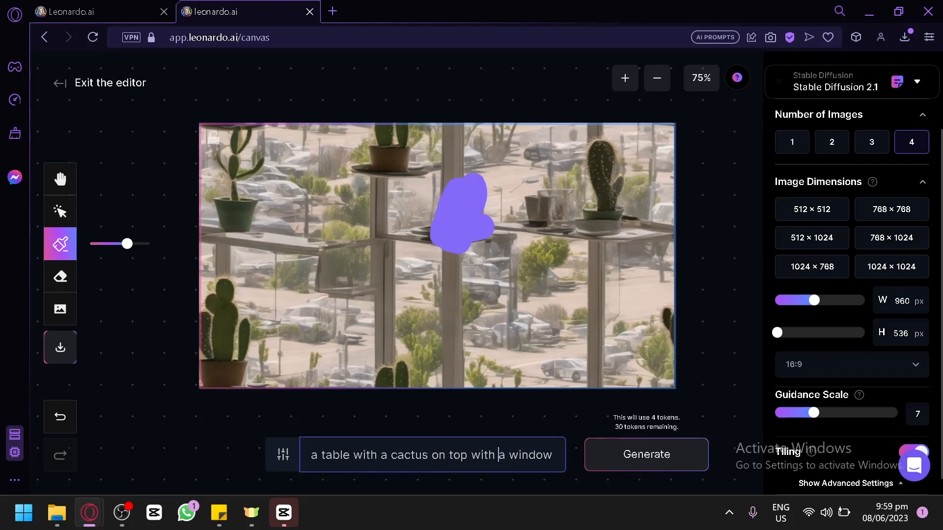
{"action": "key", "text": "ctrl+a"}
{"action": "key", "text": "BackSpace"}
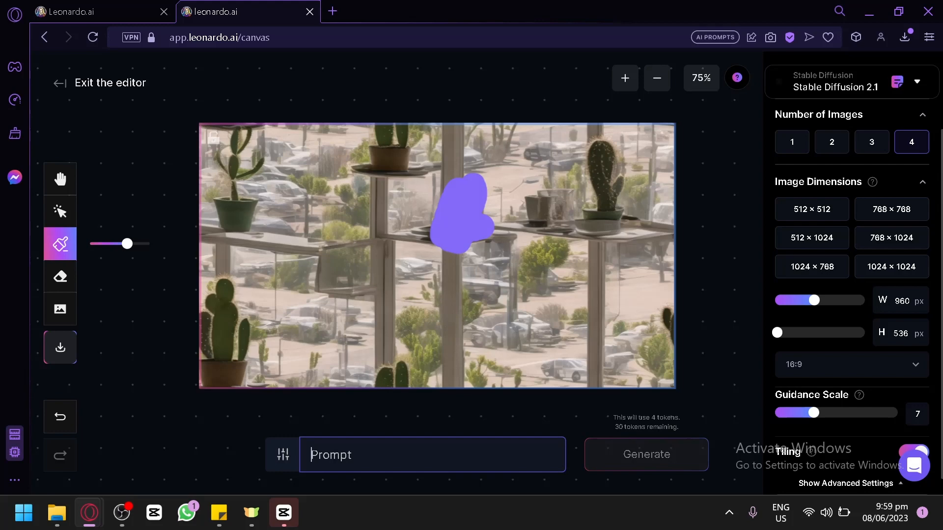
{"action": "type", "text": "rose pot"}
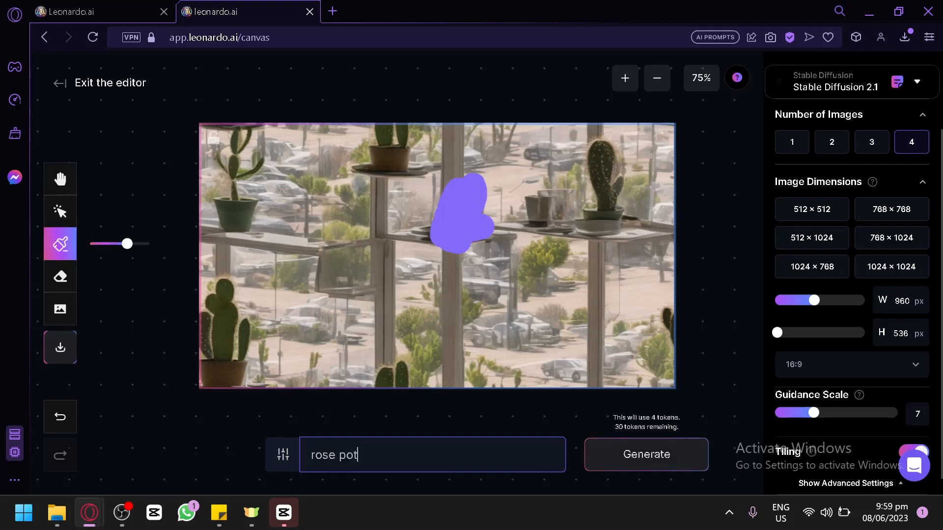
{"action": "left_click", "coordinate": [707, 468]}
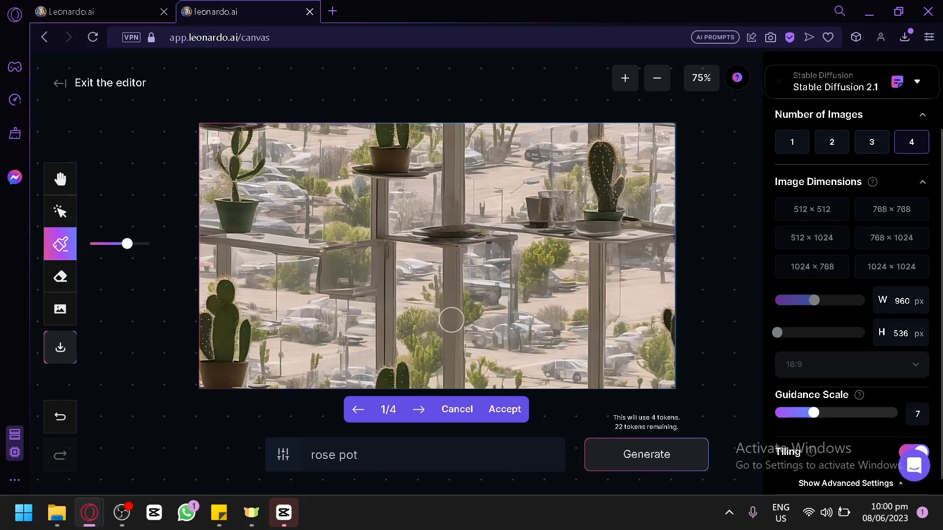
Browse the generated "rose pot" variations for the masked area
{"action": "left_click", "coordinate": [425, 411]}
{"action": "left_click", "coordinate": [424, 411]}
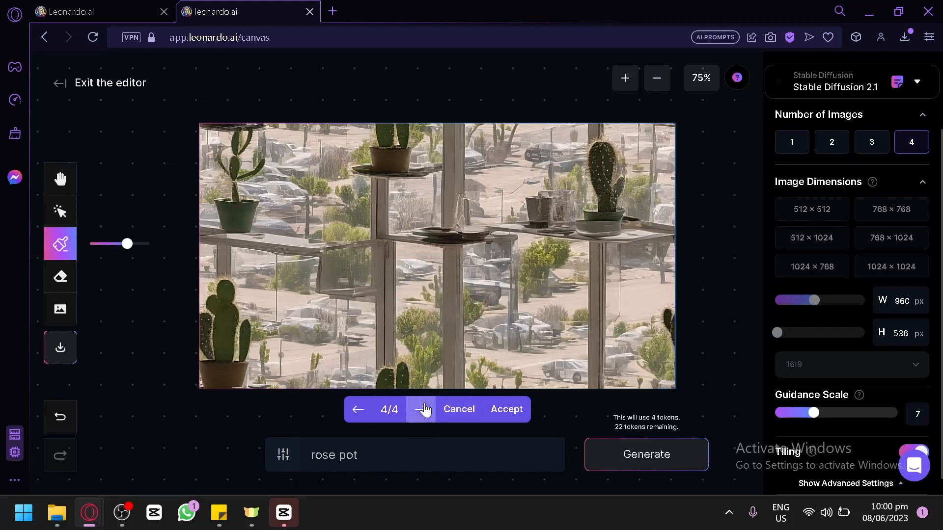
{"action": "left_click", "coordinate": [424, 411]}
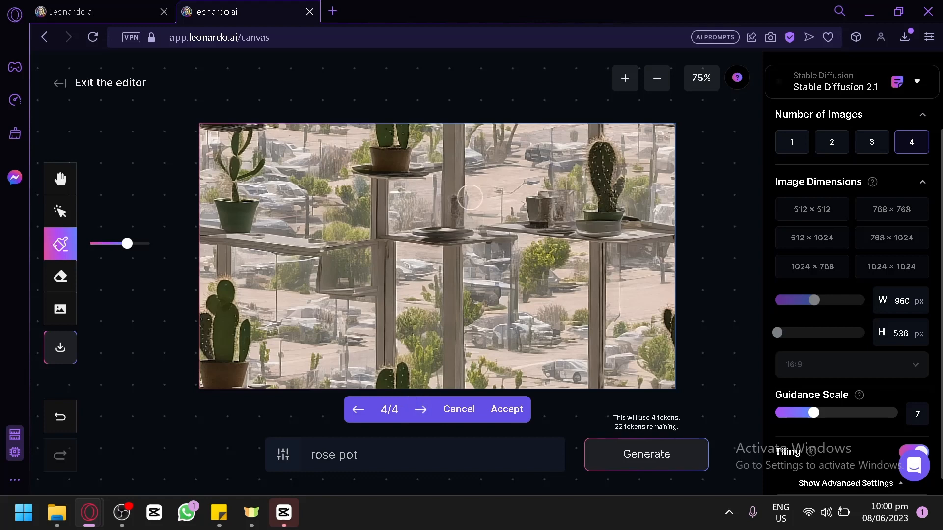
Extend the prompt to "rose pot plant", regenerate the masked area, and set the number of images to 2
{"action": "left_click", "coordinate": [467, 454]}
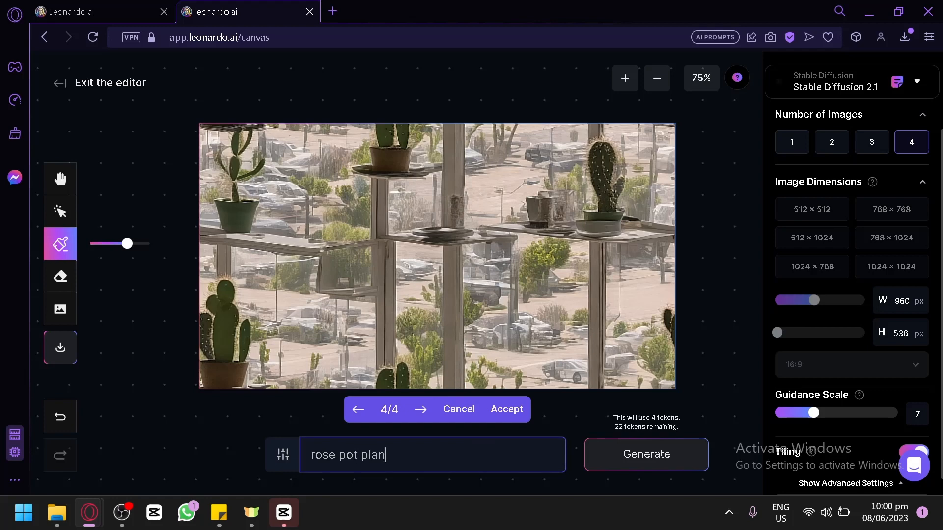
{"action": "type", "text": "plant"}
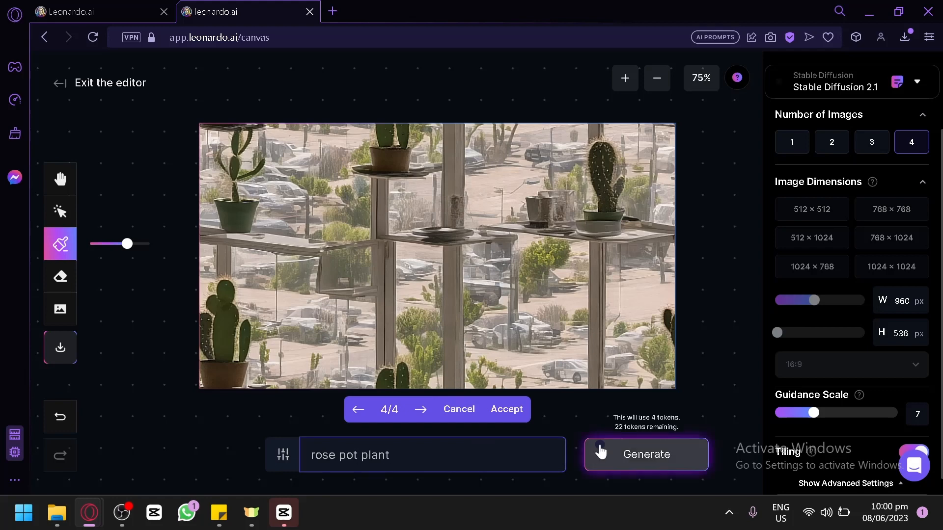
{"action": "left_click", "coordinate": [600, 450]}
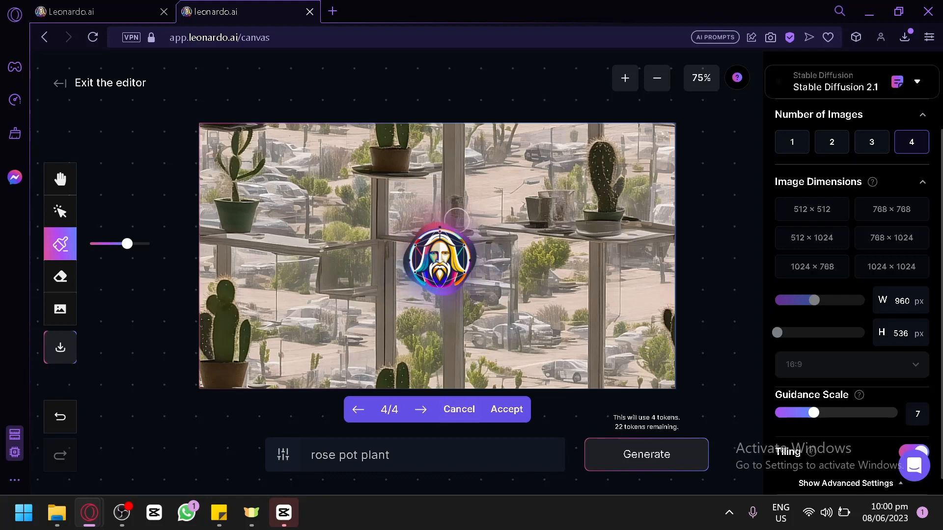
{"action": "left_click", "coordinate": [833, 147]}
{"action": "scroll", "coordinate": [848, 186], "scroll_direction": "up", "scroll_amount": 2}
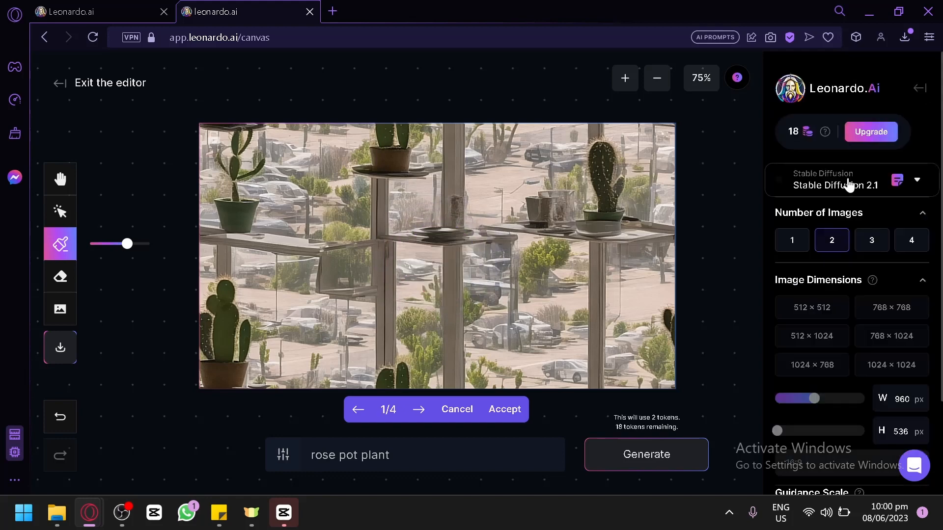
Compare the generated "rose pot plant" variations, going back and forth through all of them
{"action": "left_click", "coordinate": [421, 411]}
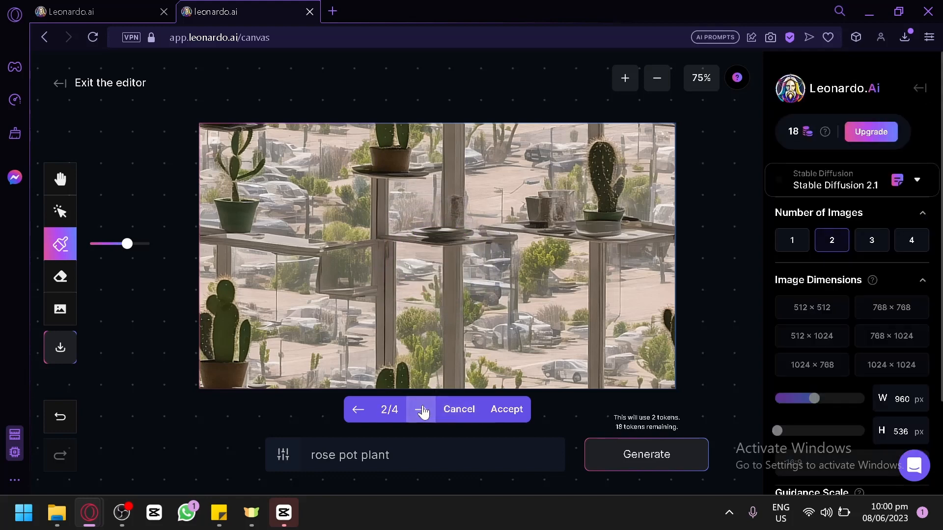
{"action": "left_click", "coordinate": [363, 410]}
{"action": "left_click", "coordinate": [362, 410]}
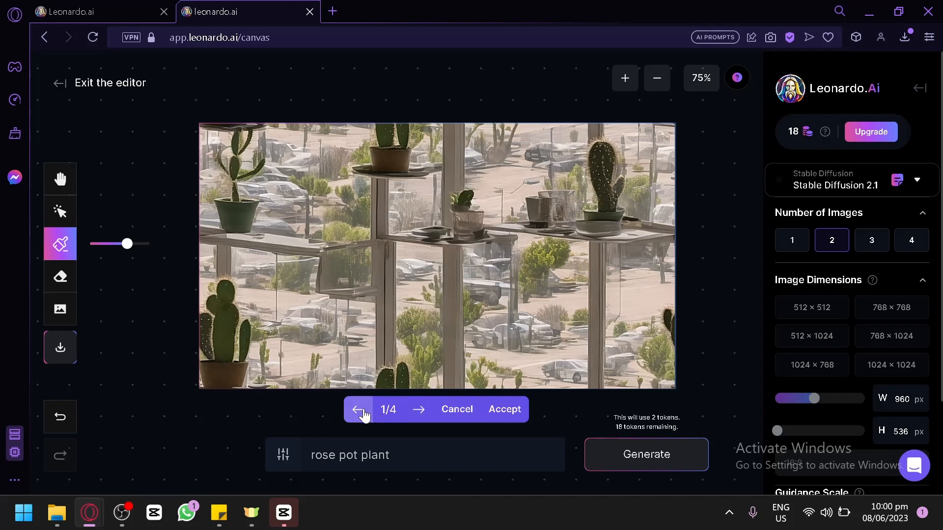
{"action": "left_click", "coordinate": [363, 410]}
{"action": "left_click", "coordinate": [417, 408]}
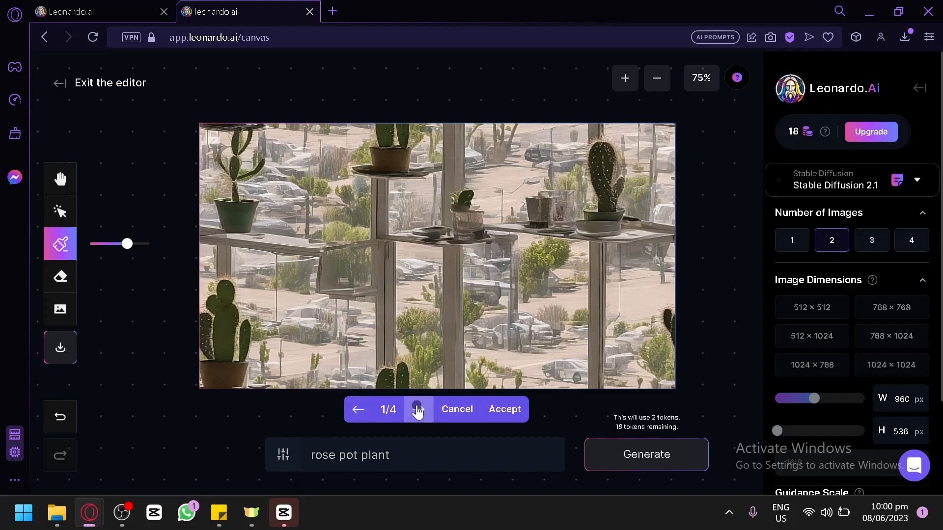
{"action": "left_click", "coordinate": [417, 407]}
{"action": "left_click", "coordinate": [417, 410]}
{"action": "left_click", "coordinate": [417, 411]}
{"action": "left_click", "coordinate": [417, 411]}
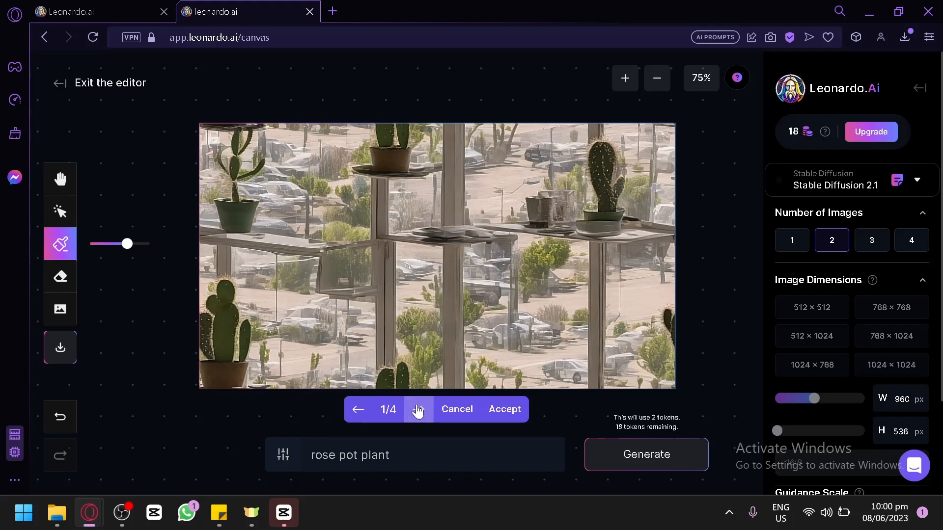
{"action": "left_click", "coordinate": [418, 410]}
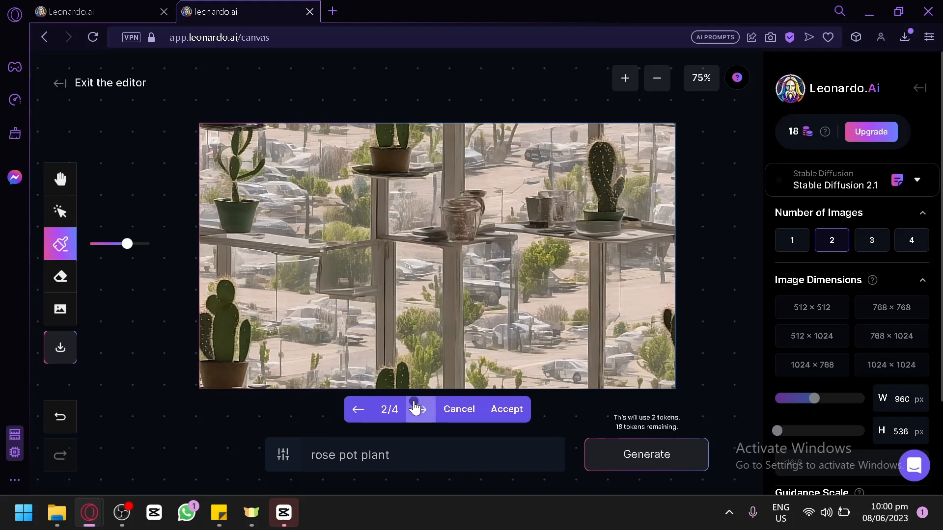
{"action": "left_click", "coordinate": [416, 408]}
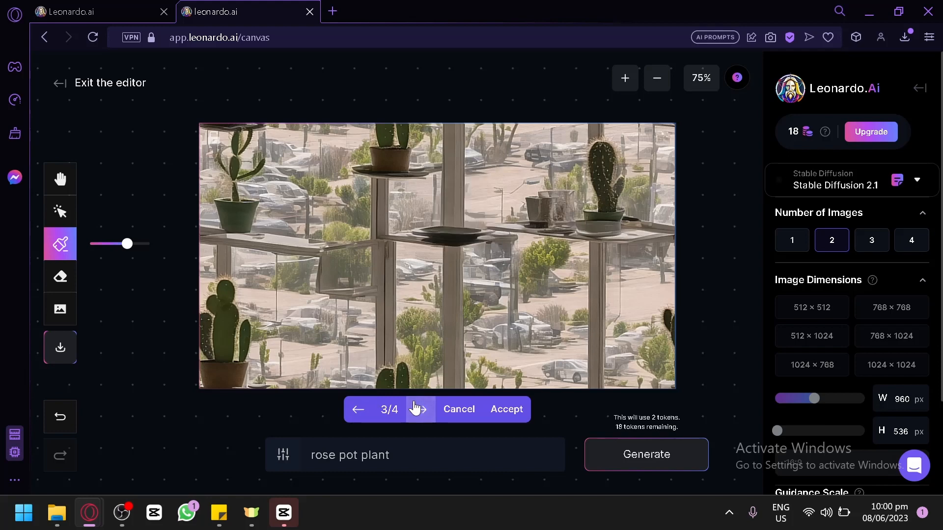
Discard the generated variations and undo the mask drawn over the mug
{"action": "left_click", "coordinate": [458, 409]}
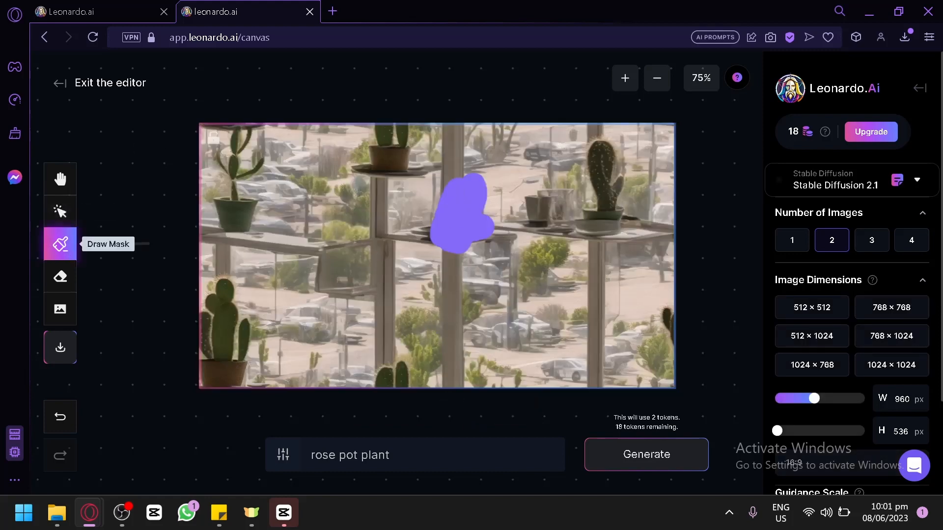
{"action": "left_click", "coordinate": [69, 414]}
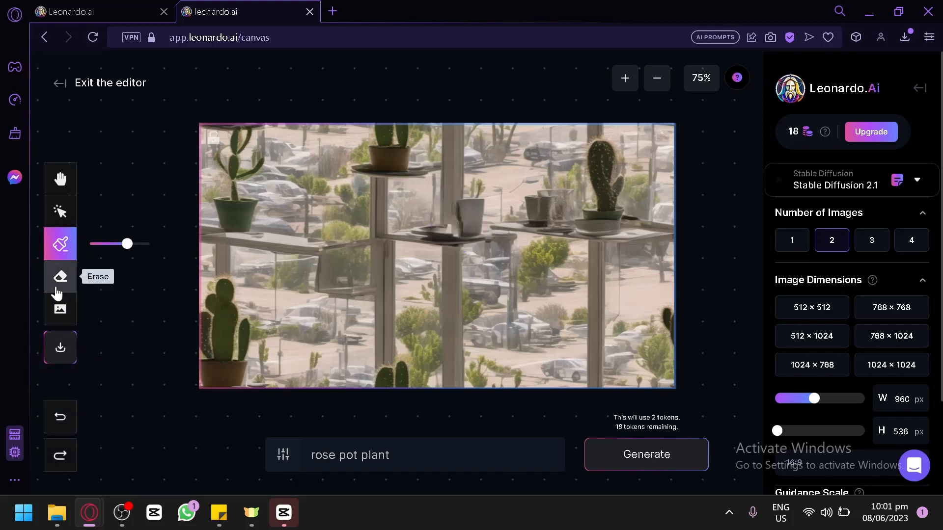
Shift the generation frame rightward to overlap the image's right part and empty canvas, turning Snap off to align it with the image's lower edge
{"action": "left_click", "coordinate": [55, 212]}
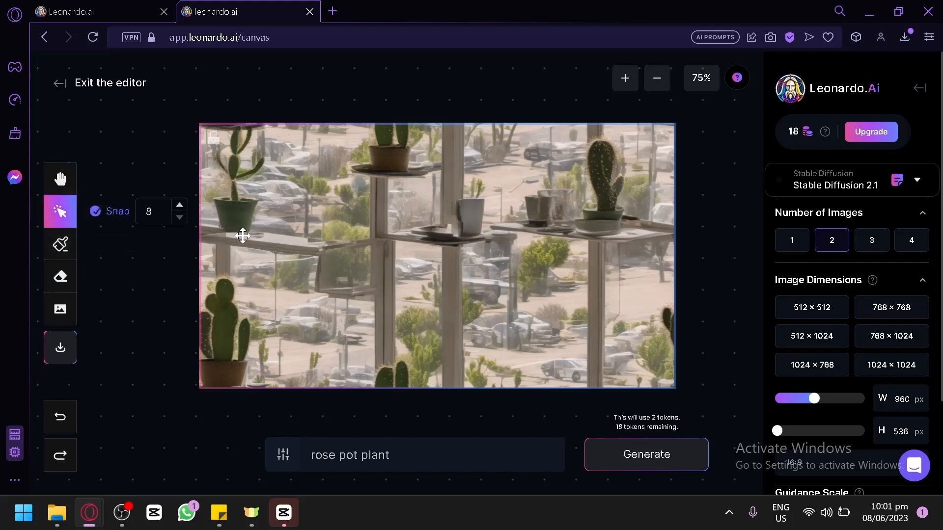
{"action": "left_click_drag", "start_coordinate": [335, 248], "coordinate": [538, 228]}
{"action": "scroll", "coordinate": [537, 228], "scroll_direction": "down", "scroll_amount": 1}
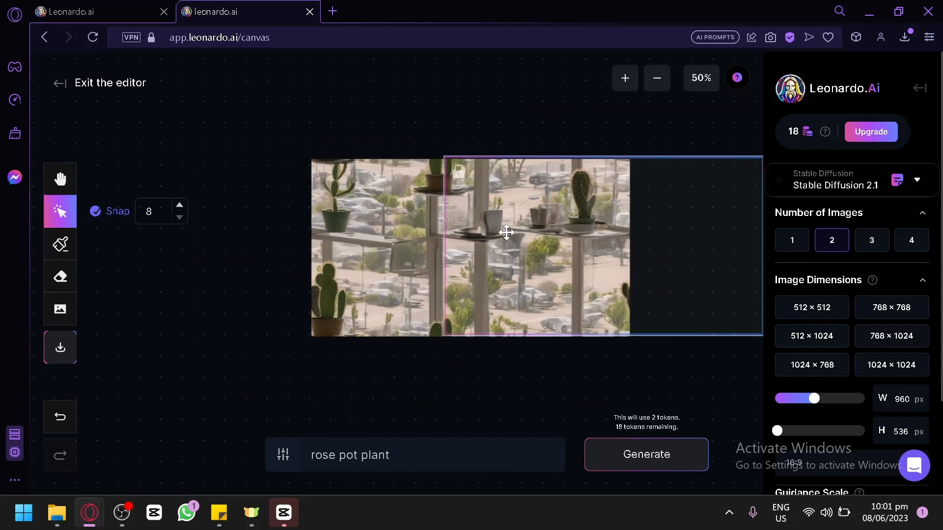
{"action": "left_click", "coordinate": [59, 180]}
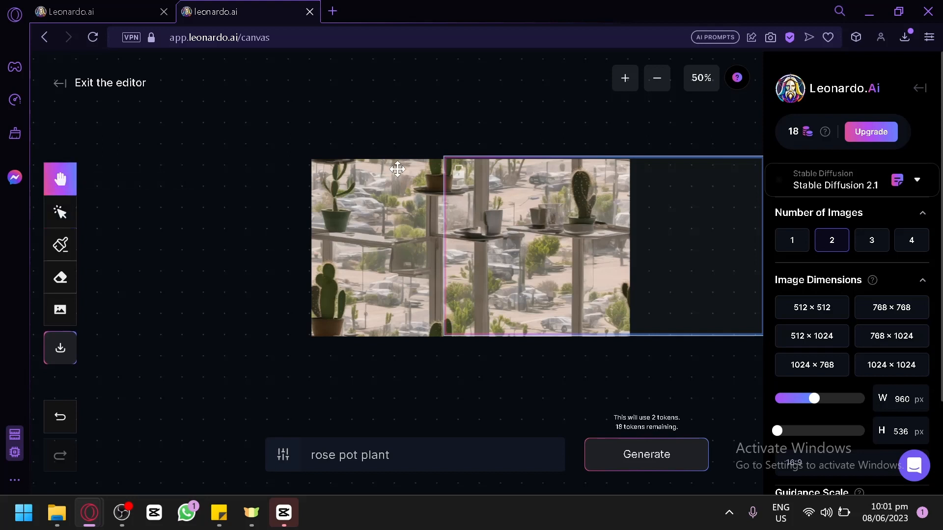
{"action": "left_click_drag", "start_coordinate": [421, 145], "coordinate": [349, 149]}
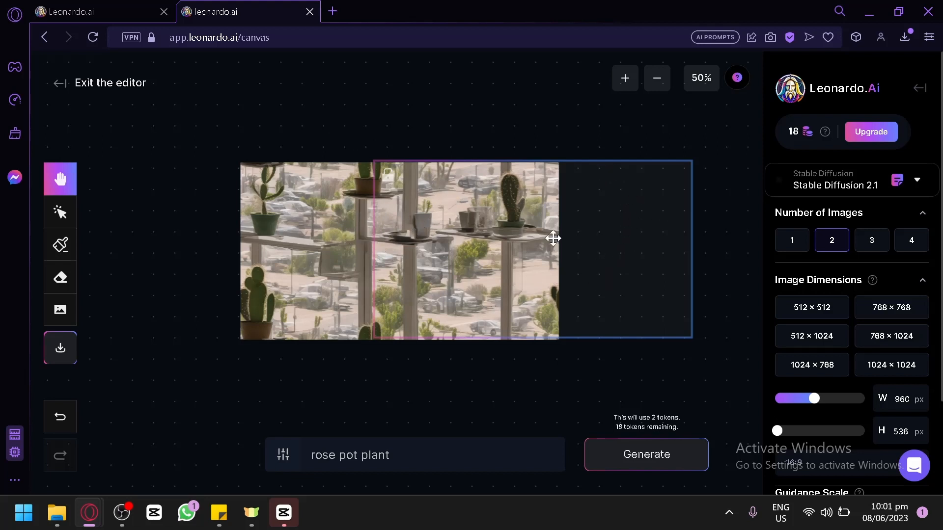
{"action": "left_click", "coordinate": [59, 212]}
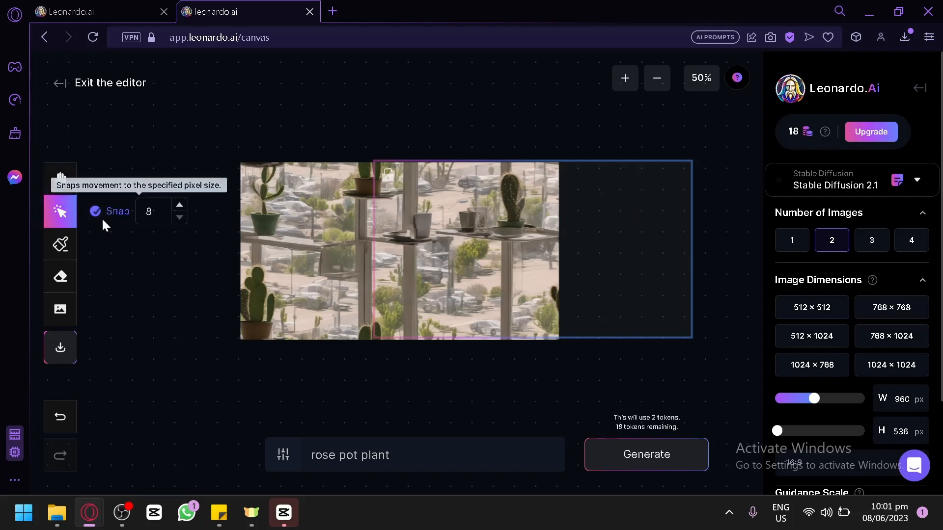
{"action": "left_click_drag", "start_coordinate": [592, 213], "coordinate": [601, 221]}
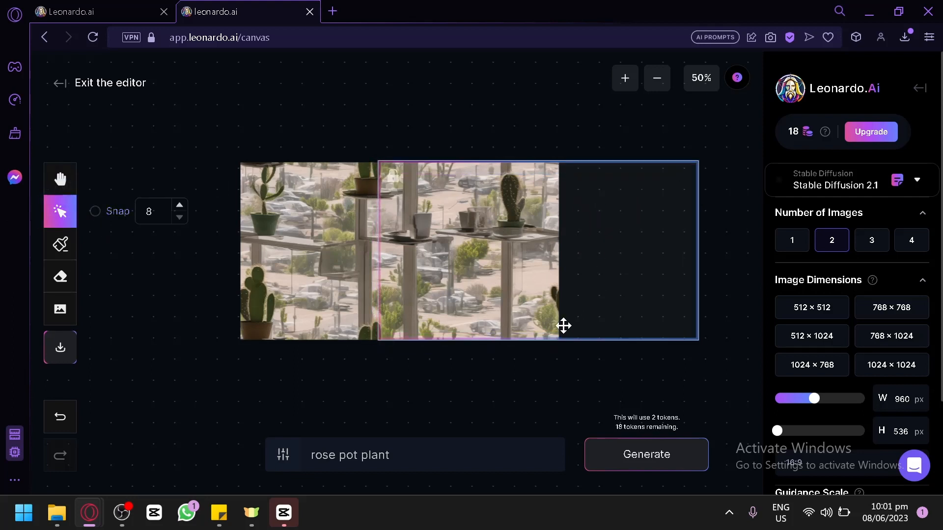
Replace the prompt with "a table with a cactus with window as background"
{"action": "left_click", "coordinate": [390, 455]}
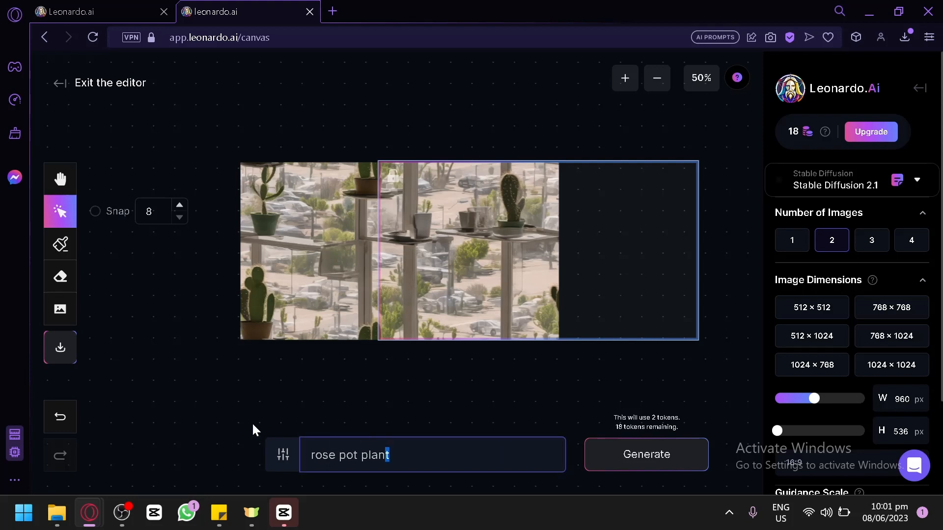
{"action": "key", "text": "shift+Left"}
{"action": "key", "text": "shift+Left"}
{"action": "key", "text": "shift+Left"}
{"action": "key", "text": "shift+Left"}
{"action": "key", "text": "shift+Left"}
{"action": "key", "text": "shift+Left"}
{"action": "key", "text": "shift+Left"}
{"action": "key", "text": "shift+Left"}
{"action": "key", "text": "shift+Left"}
{"action": "key", "text": "shift+Left"}
{"action": "key", "text": "shift+Left"}
{"action": "key", "text": "shift+Left"}
{"action": "key", "text": "shift+Left"}
{"action": "key", "text": "BackSpace"}
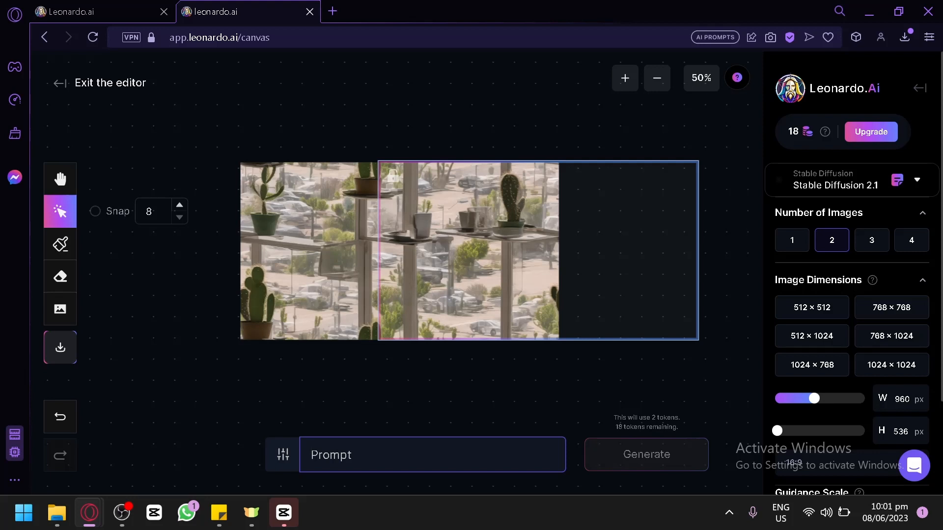
{"action": "type", "text": "a table with a catus with window"}
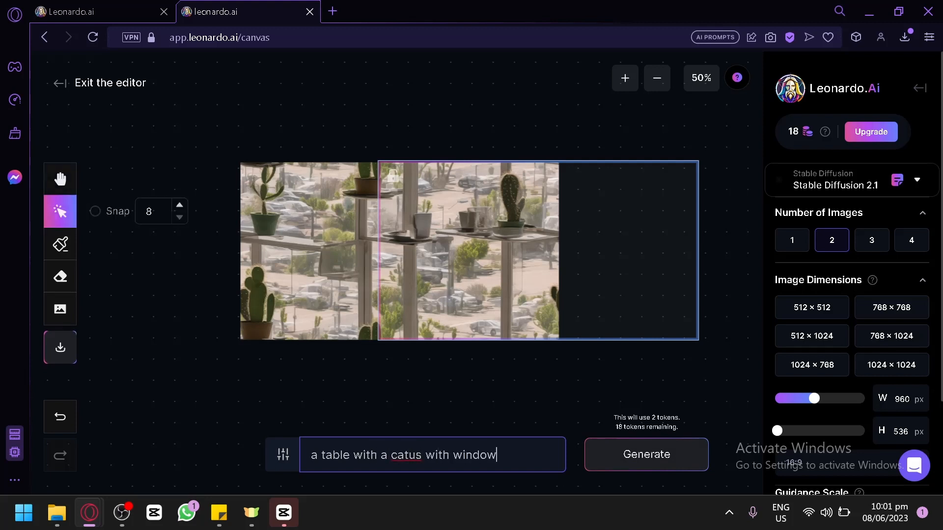
{"action": "type", "text": "ground"}
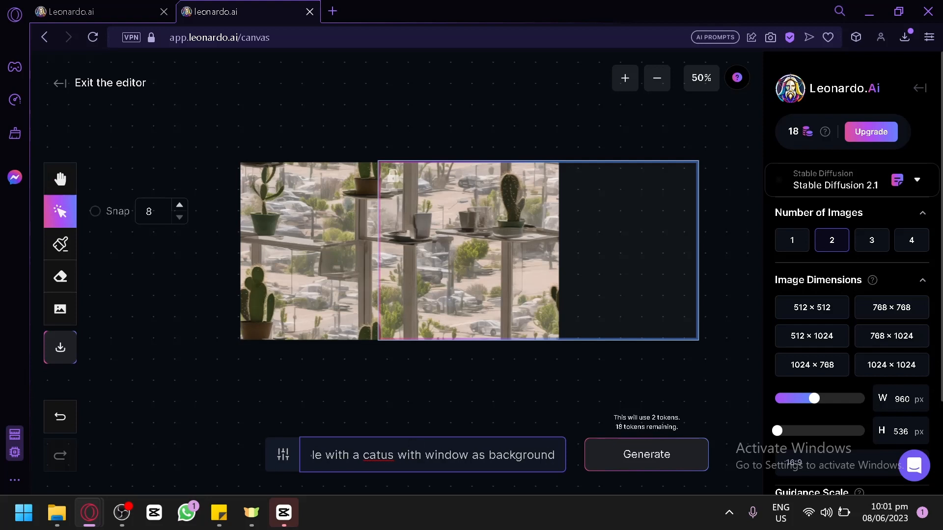
{"action": "type", "text": "c"}
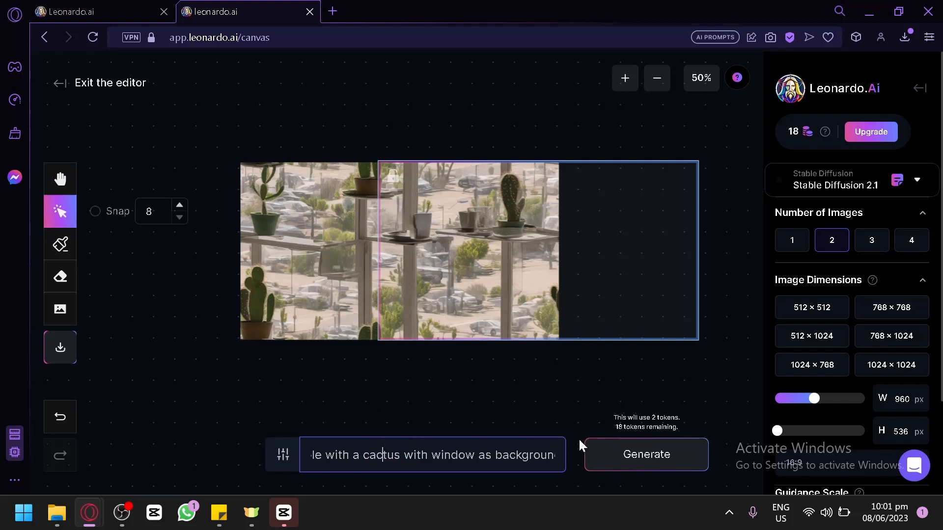
Generate the image extension inside the shifted frame and switch to the second variation
{"action": "left_click", "coordinate": [618, 452]}
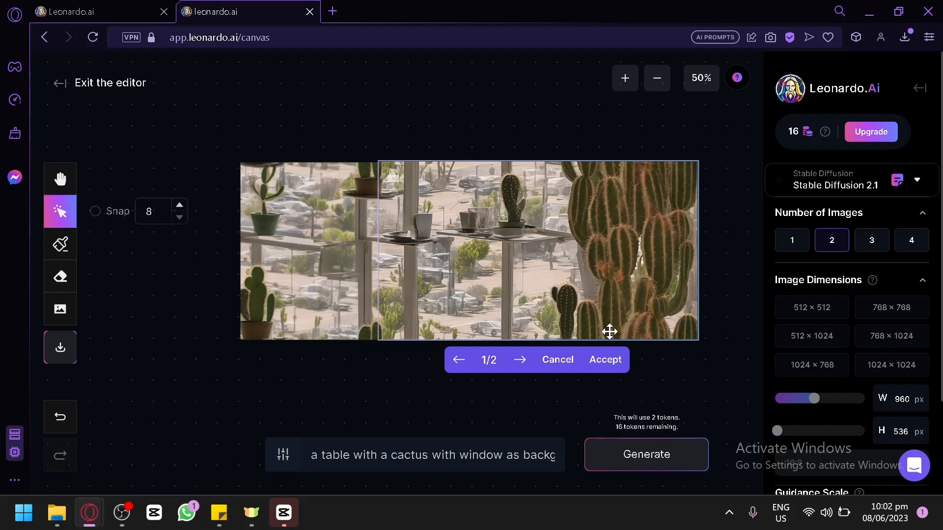
{"action": "left_click", "coordinate": [520, 360]}
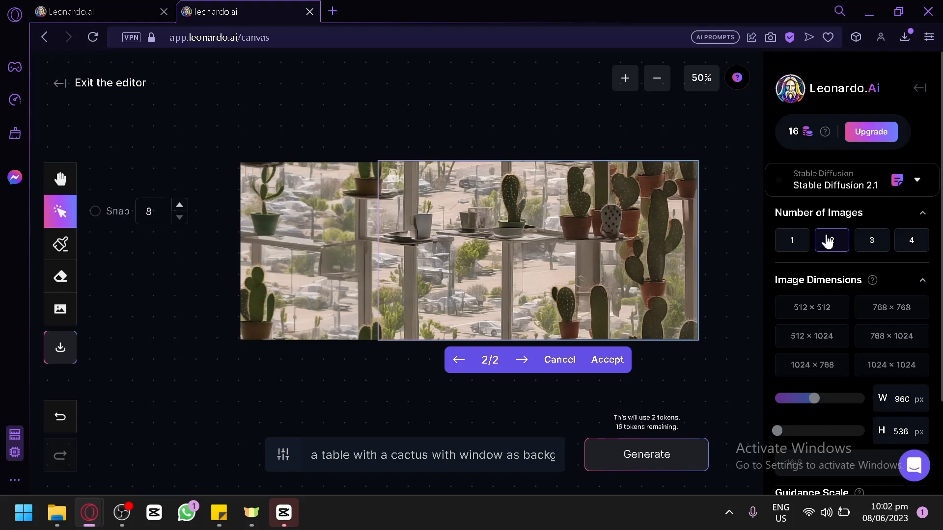
Accept the second variation of the image extension and open the community feed to choose an input image
{"action": "left_click", "coordinate": [596, 362]}
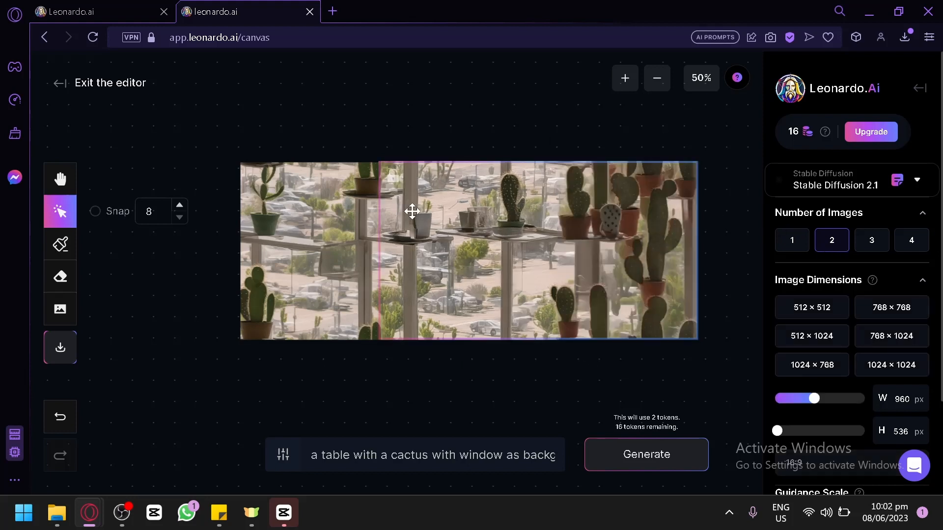
{"action": "left_click", "coordinate": [61, 312]}
{"action": "left_click", "coordinate": [139, 360]}
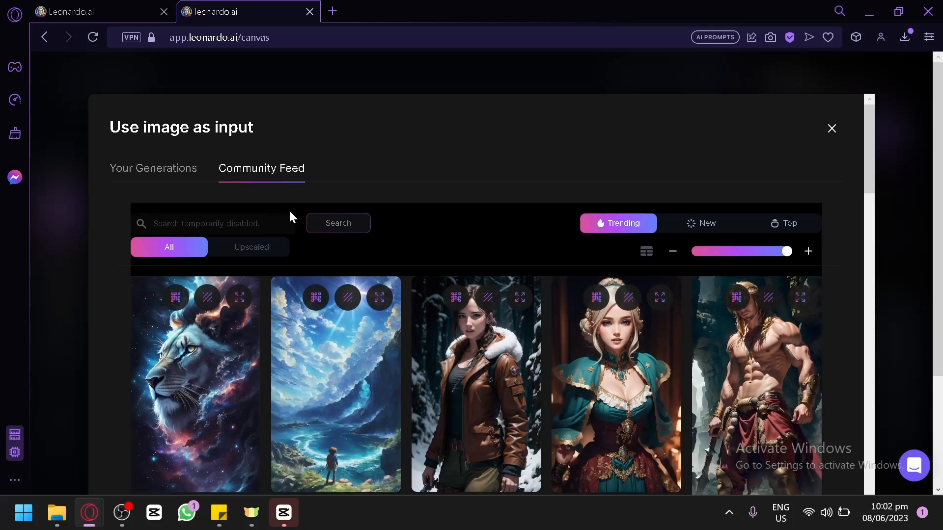
Look through the trending community images and your own generations for a usable input image
{"action": "scroll", "coordinate": [289, 245], "scroll_direction": "down", "scroll_amount": 5}
{"action": "scroll", "coordinate": [505, 242], "scroll_direction": "down", "scroll_amount": 5}
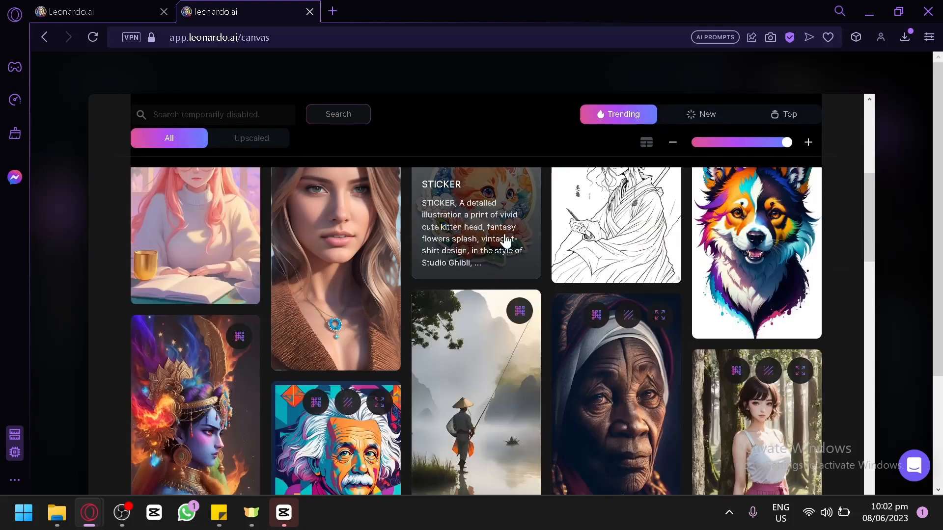
{"action": "scroll", "coordinate": [300, 256], "scroll_direction": "up", "scroll_amount": 5}
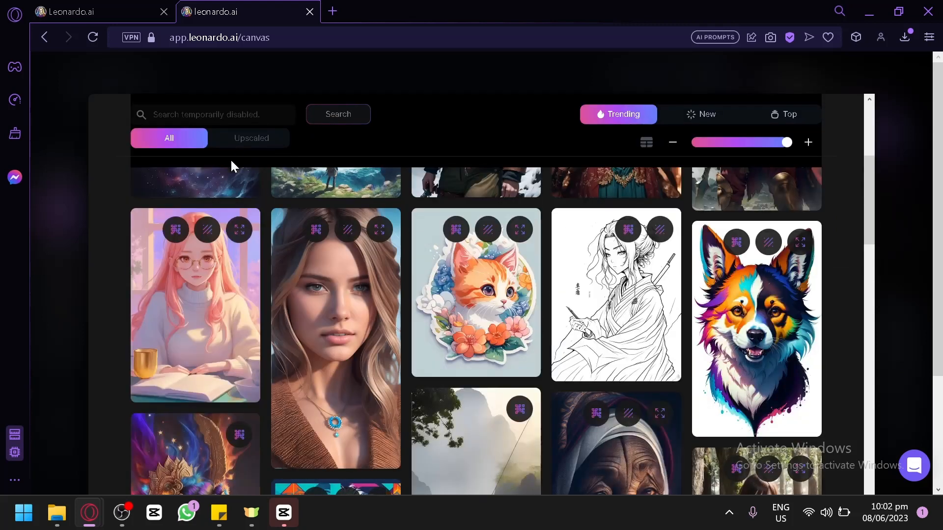
{"action": "scroll", "coordinate": [231, 160], "scroll_direction": "up", "scroll_amount": 5}
{"action": "left_click", "coordinate": [197, 169]}
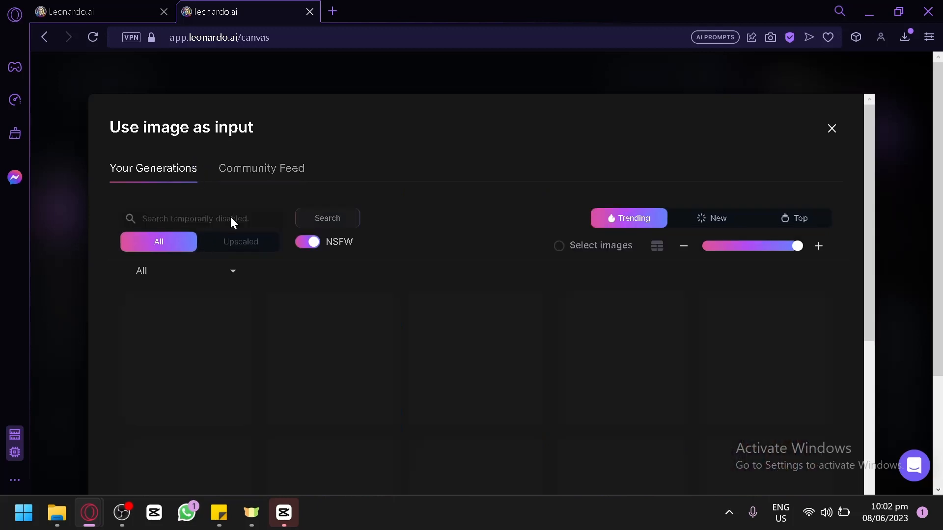
{"action": "scroll", "coordinate": [533, 380], "scroll_direction": "down", "scroll_amount": 3}
{"action": "scroll", "coordinate": [535, 382], "scroll_direction": "down", "scroll_amount": 3}
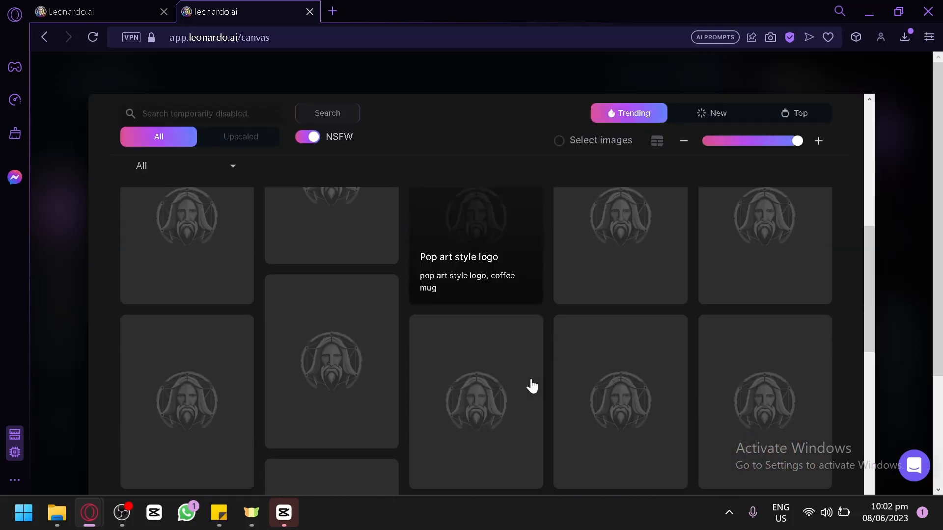
{"action": "scroll", "coordinate": [531, 386], "scroll_direction": "up", "scroll_amount": 6}
{"action": "scroll", "coordinate": [525, 383], "scroll_direction": "down", "scroll_amount": 3}
{"action": "scroll", "coordinate": [523, 382], "scroll_direction": "down", "scroll_amount": 8}
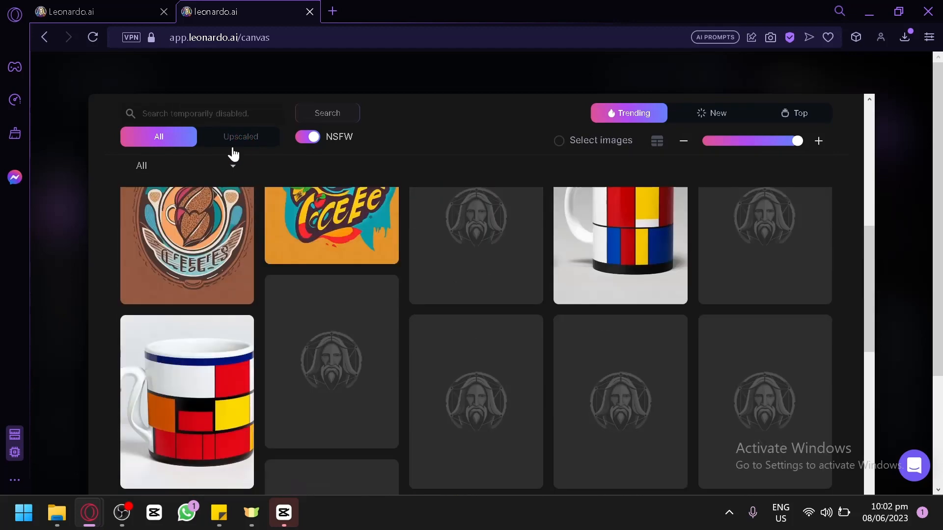
{"action": "scroll", "coordinate": [299, 216], "scroll_direction": "up", "scroll_amount": 3}
Add the trending community image of a child facing a blue bay under a bright cloudy sky to the canvas
{"action": "left_click", "coordinate": [270, 169]}
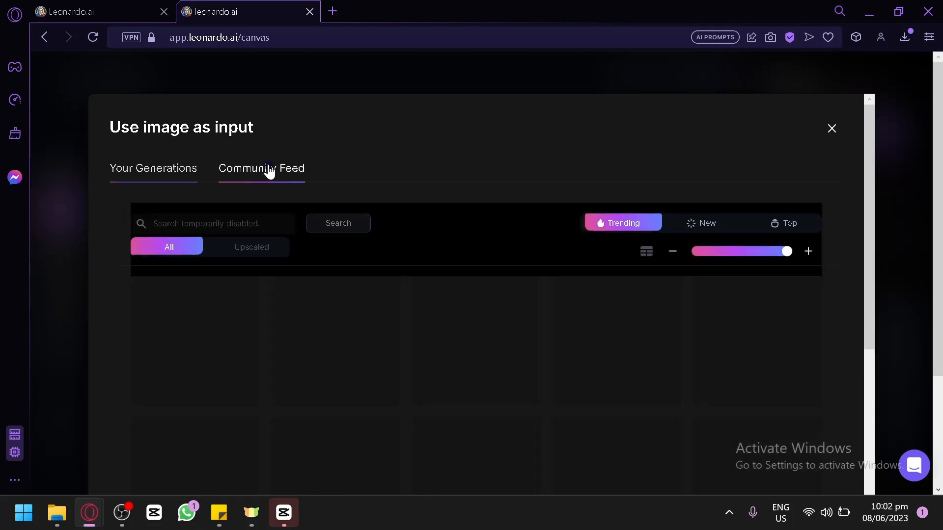
{"action": "scroll", "coordinate": [500, 363], "scroll_direction": "down", "scroll_amount": 2}
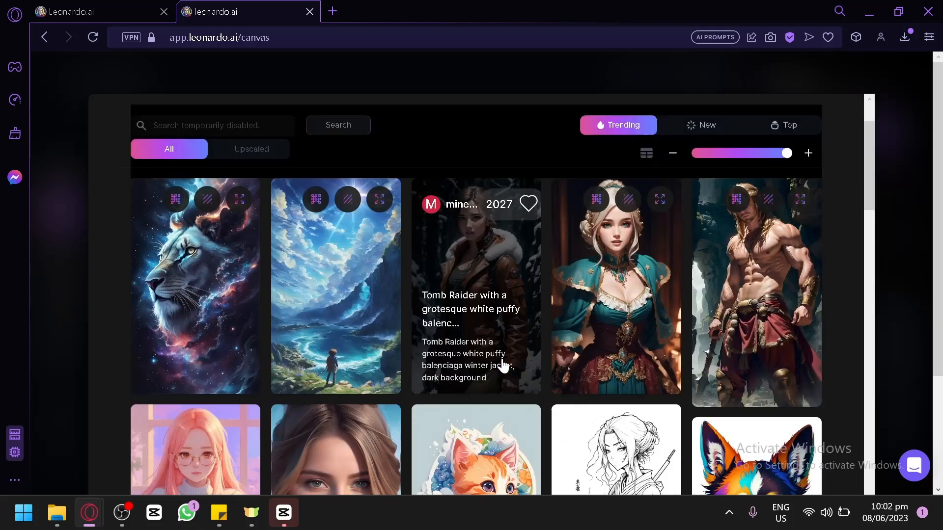
{"action": "left_click", "coordinate": [347, 254]}
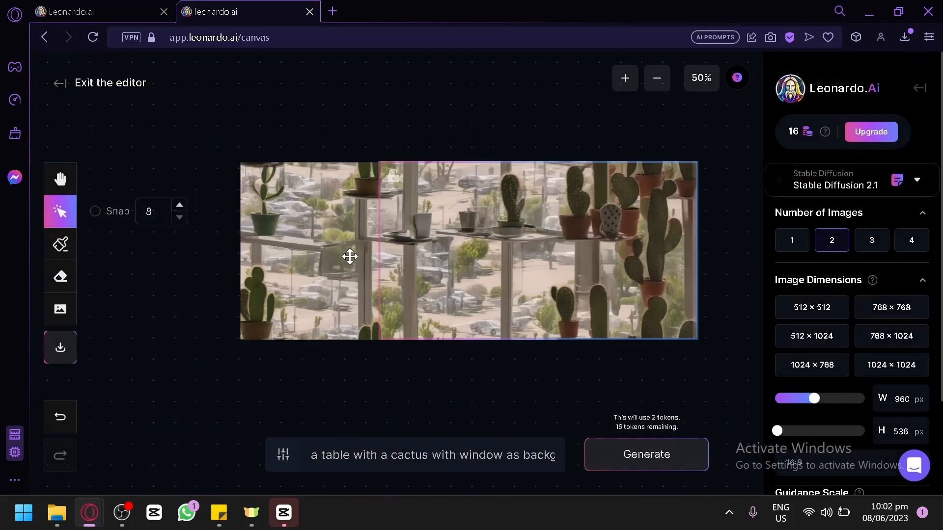
Move the generation frame over the bay and cliffs of the added image, and select the cactus extension image at its edge
{"action": "scroll", "coordinate": [377, 295], "scroll_direction": "down", "scroll_amount": 1}
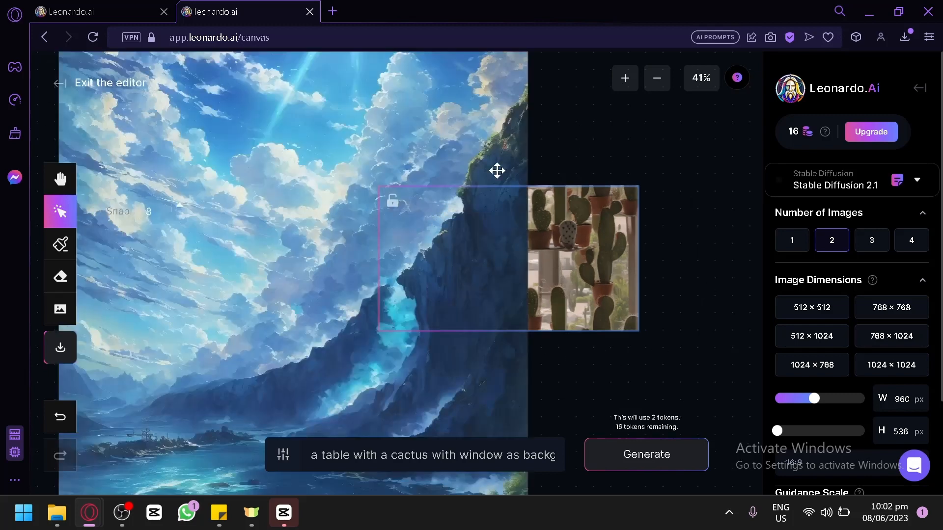
{"action": "scroll", "coordinate": [576, 187], "scroll_direction": "down", "scroll_amount": 2}
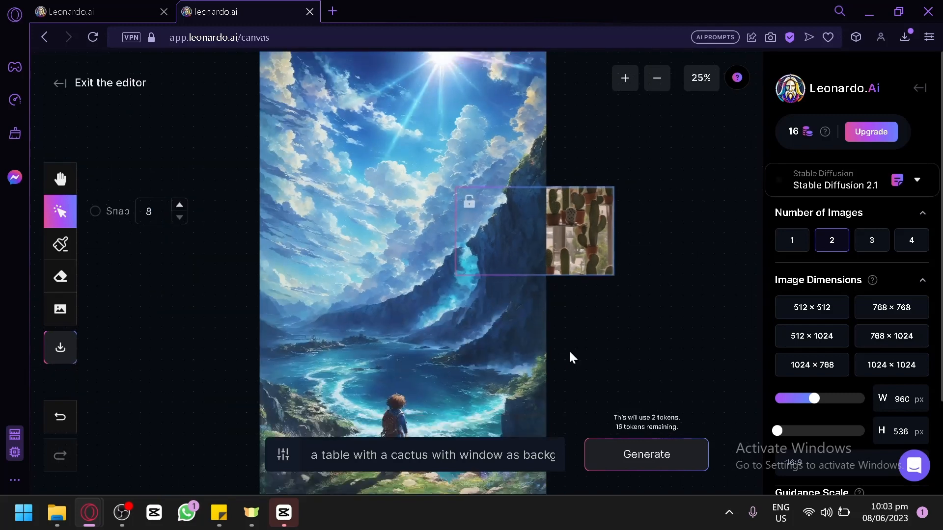
{"action": "scroll", "coordinate": [569, 350], "scroll_direction": "up", "scroll_amount": 1}
{"action": "scroll", "coordinate": [587, 244], "scroll_direction": "down", "scroll_amount": 1}
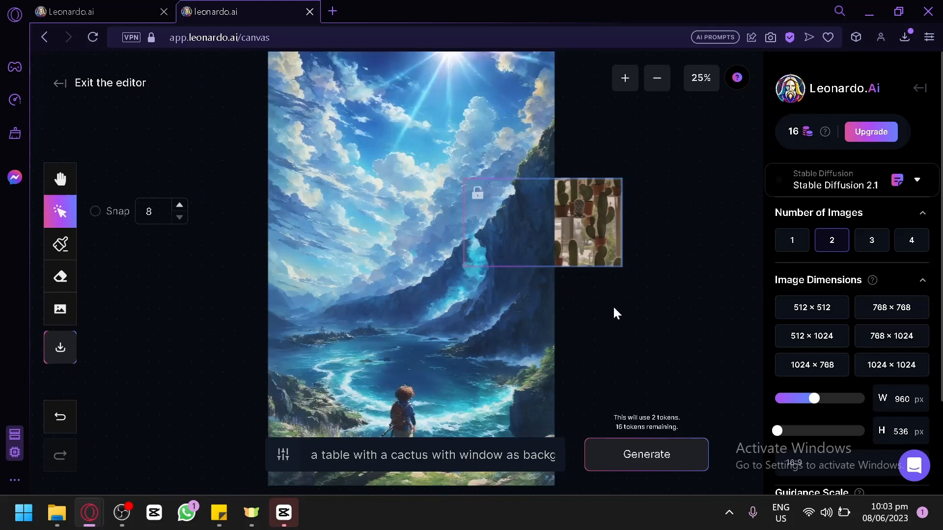
{"action": "left_click_drag", "start_coordinate": [588, 236], "coordinate": [453, 341]}
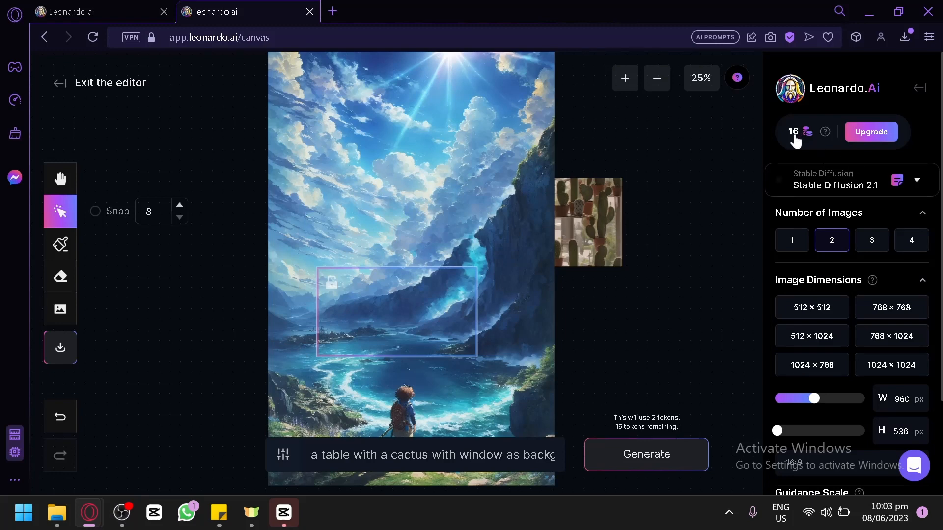
{"action": "left_click", "coordinate": [614, 238]}
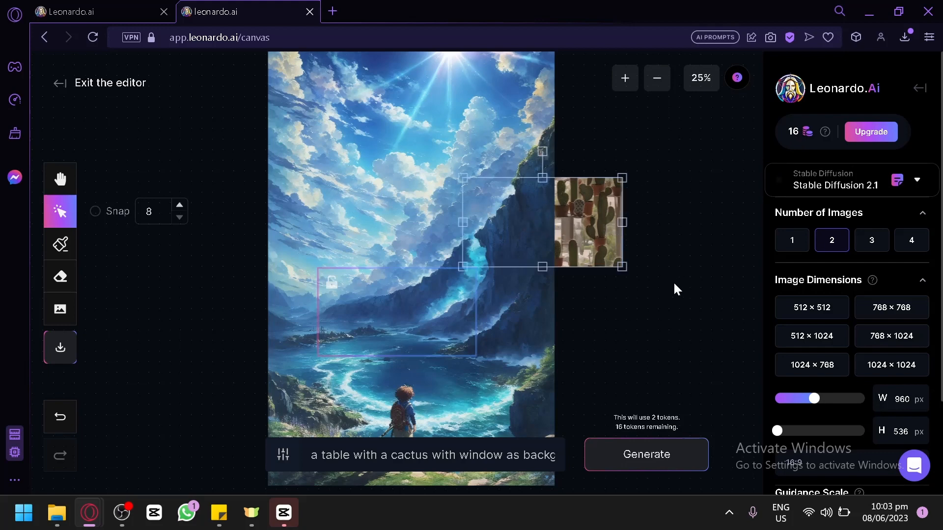